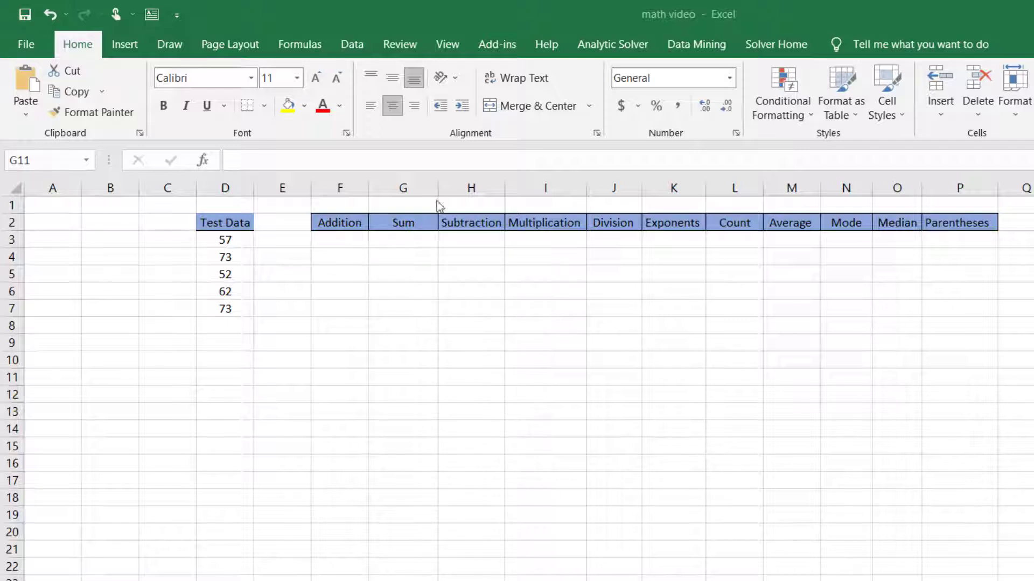
- Enter 3+3 without an equals sign in cell F3 under the Addition header
click(339, 241)
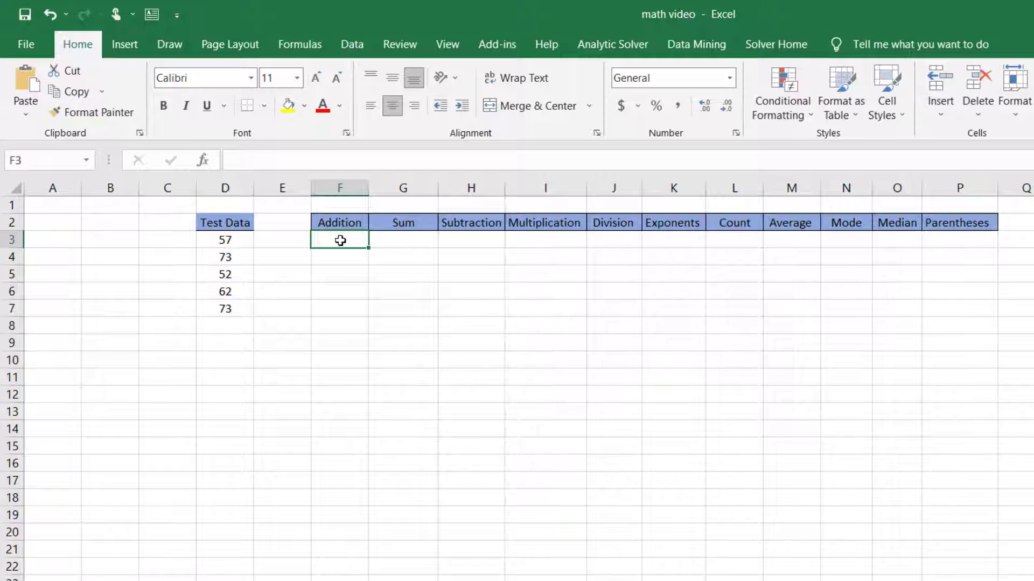
text(3+)
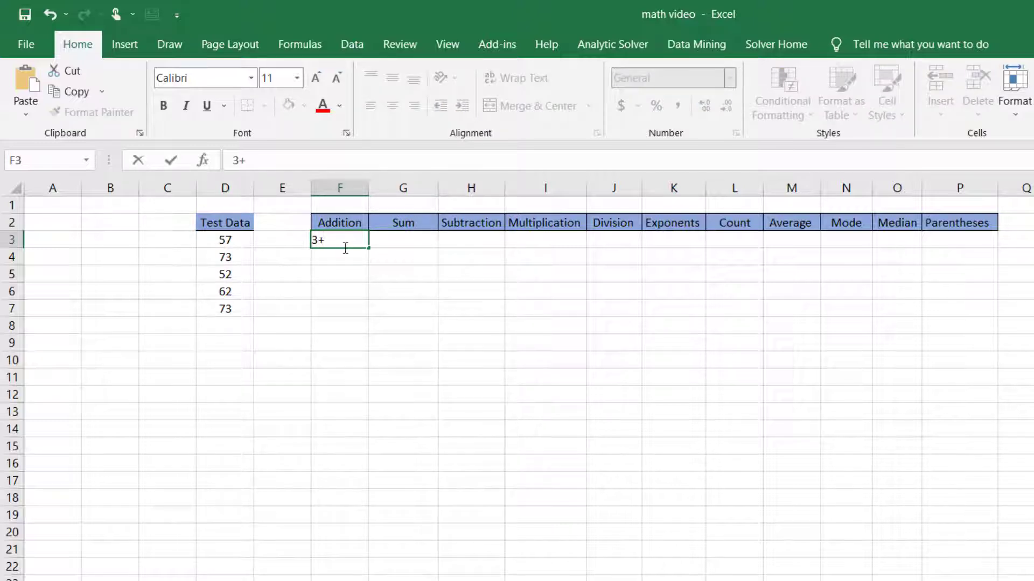
text(3)
key(Return)
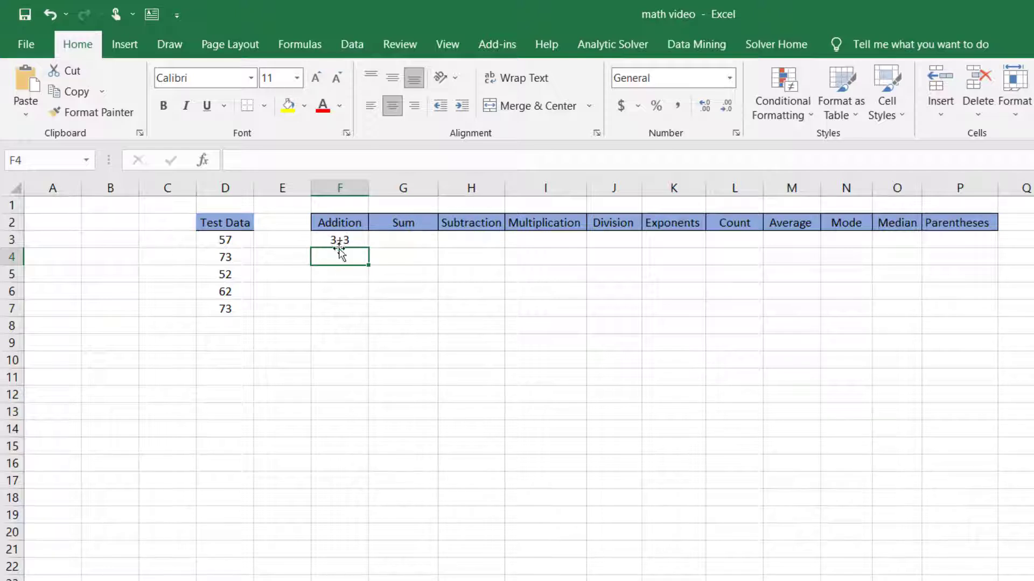
- Turn the entry in cell F3 into the formula =3+3
click(354, 238)
double_click(317, 239)
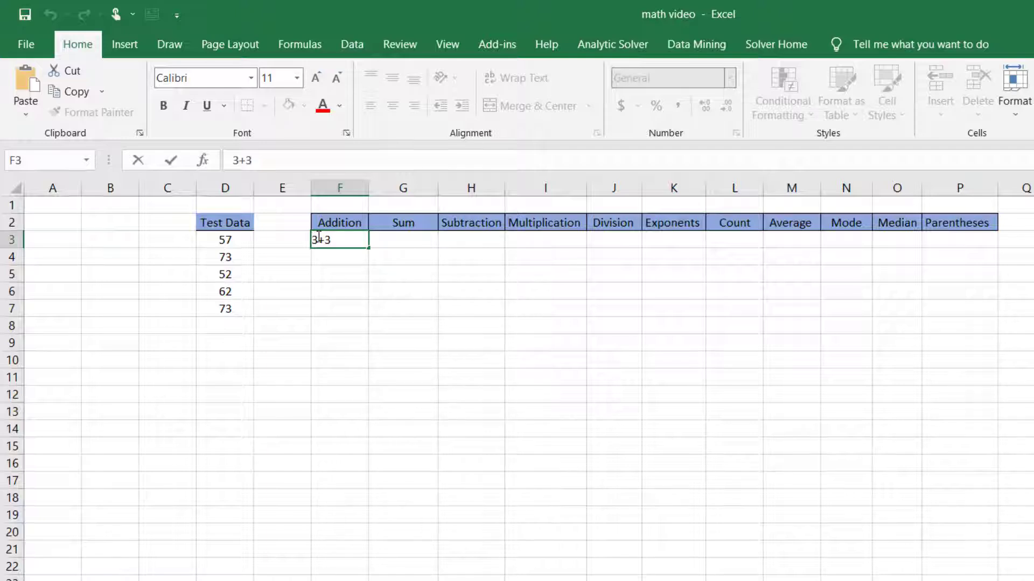
text(=)
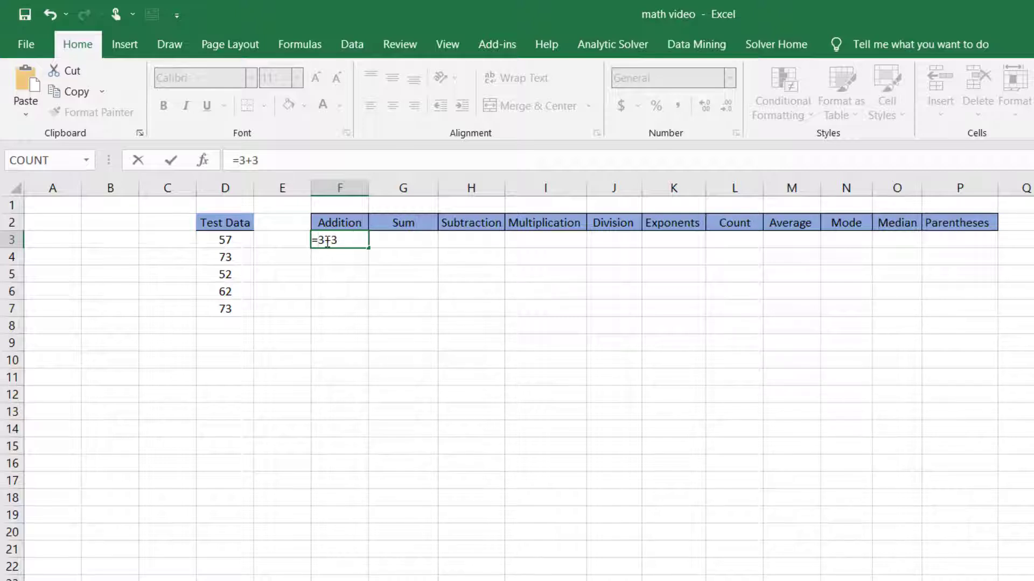
key(Return)
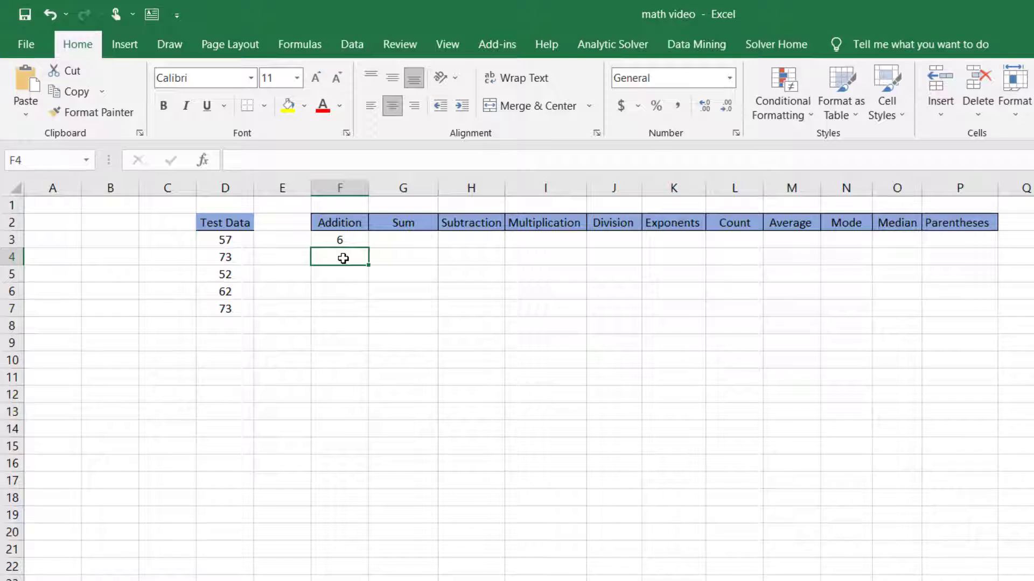
- Add the first two test data values in cell F4 with the formula =D3+D4
text(=)
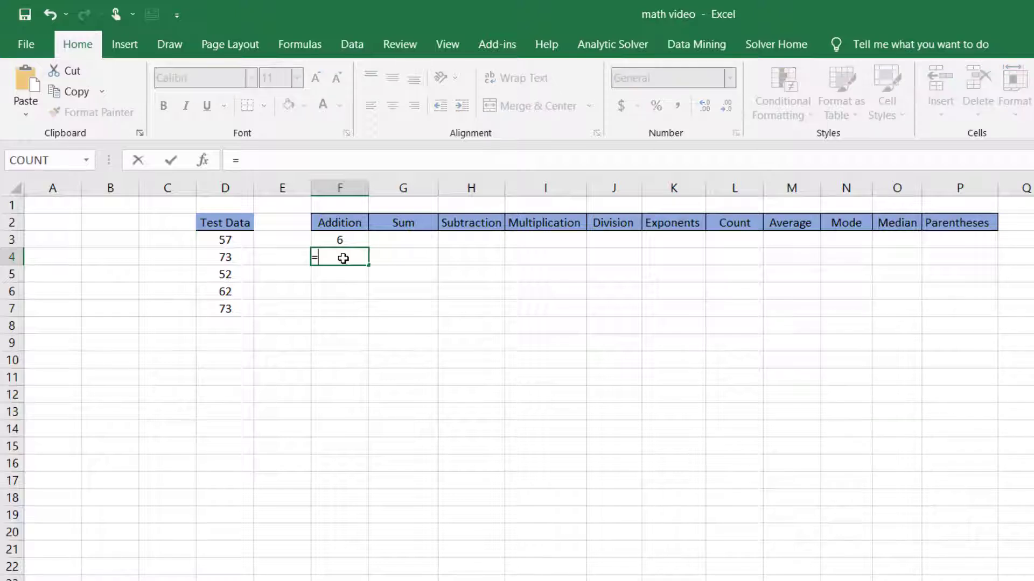
click(240, 242)
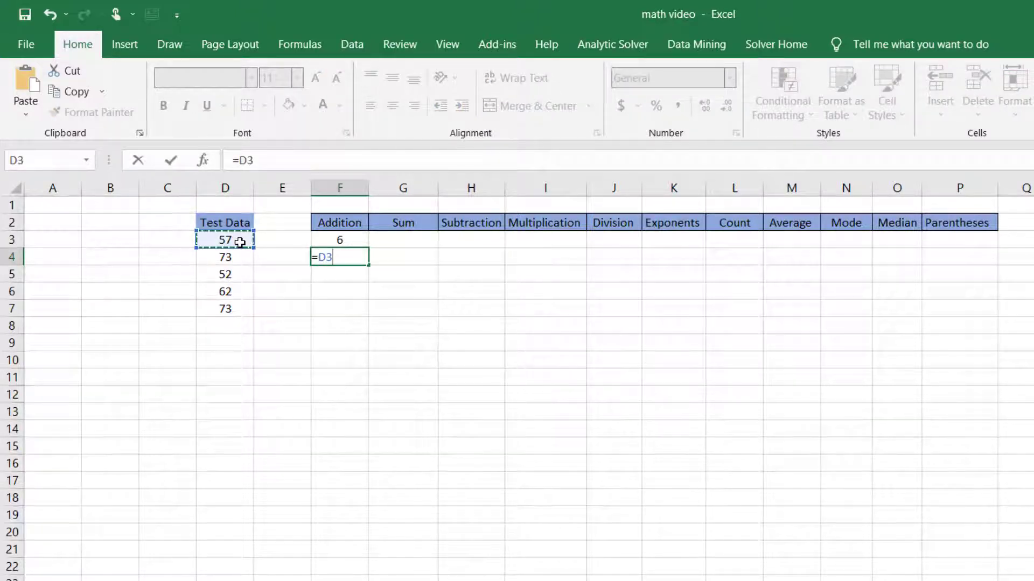
text(=)
key(BackSpace)
text(+)
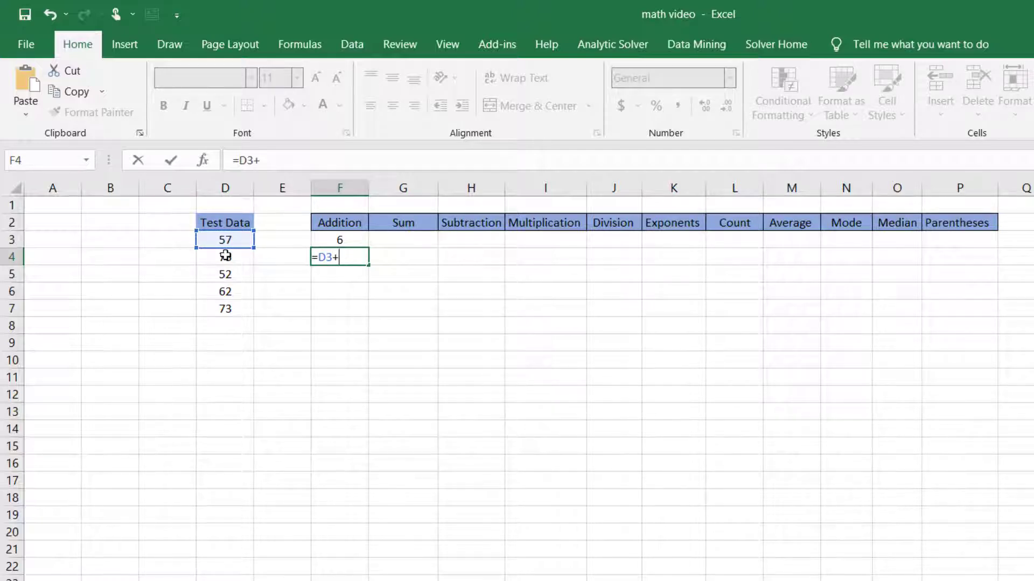
click(225, 257)
key(Return)
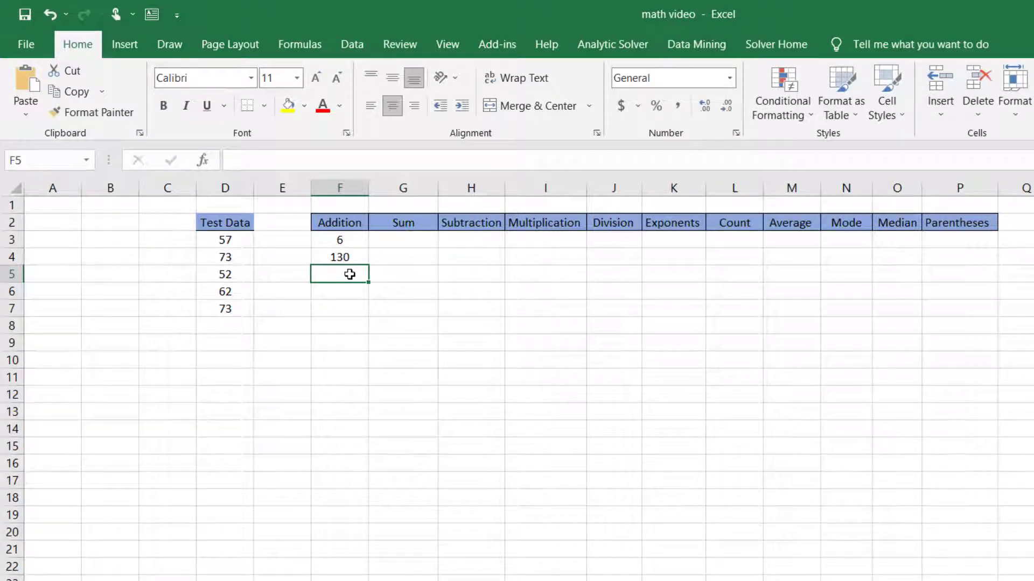
- Try to add the test data in cell F5 with the range reference =D3:D8
text(=)
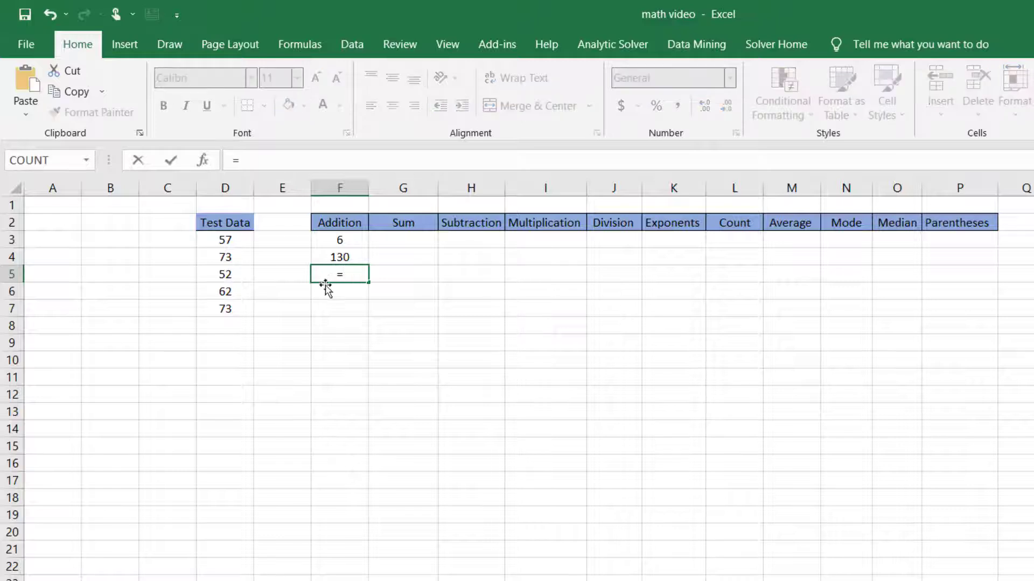
drag(230, 325, 233, 238)
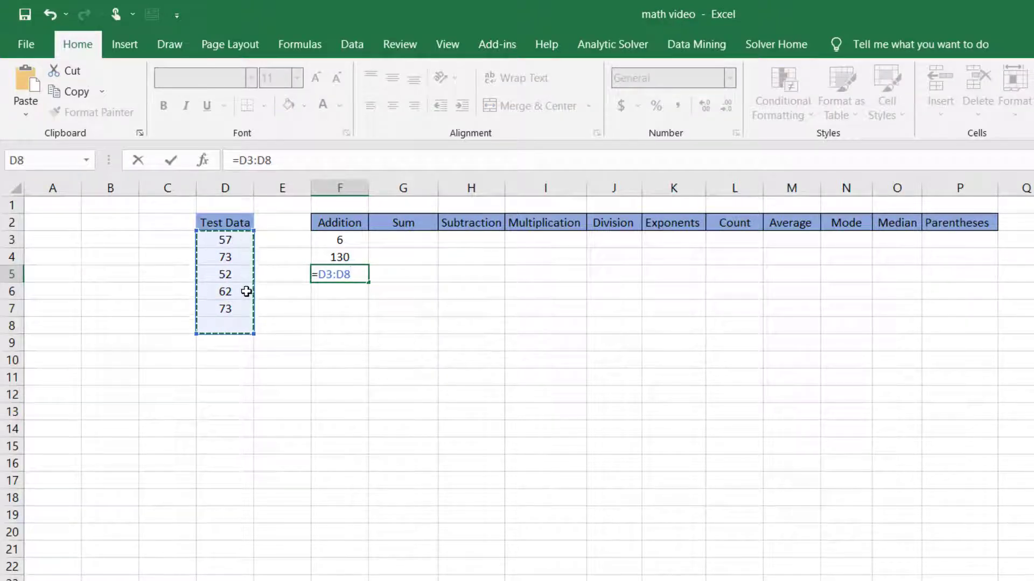
key(Return)
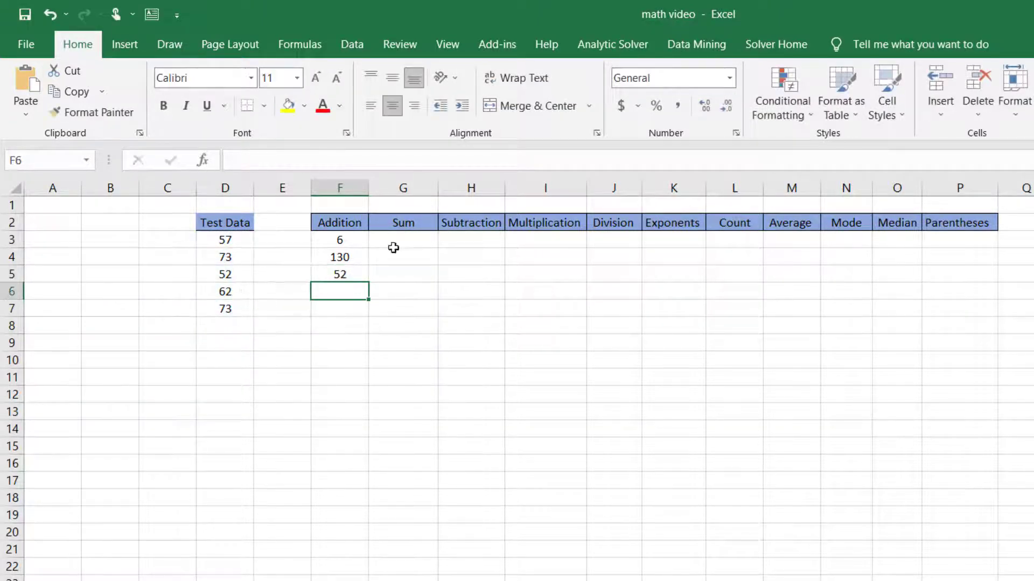
- Replace the range reference in cell F5 with the formula =D3+D4+D5+D6+D7
click(346, 276)
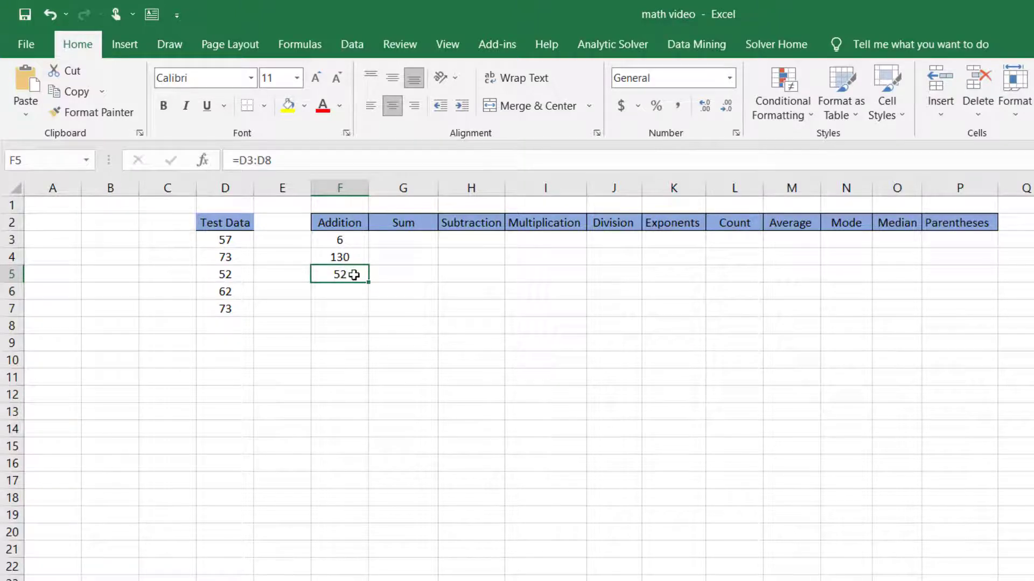
double_click(351, 274)
drag(351, 275, 320, 275)
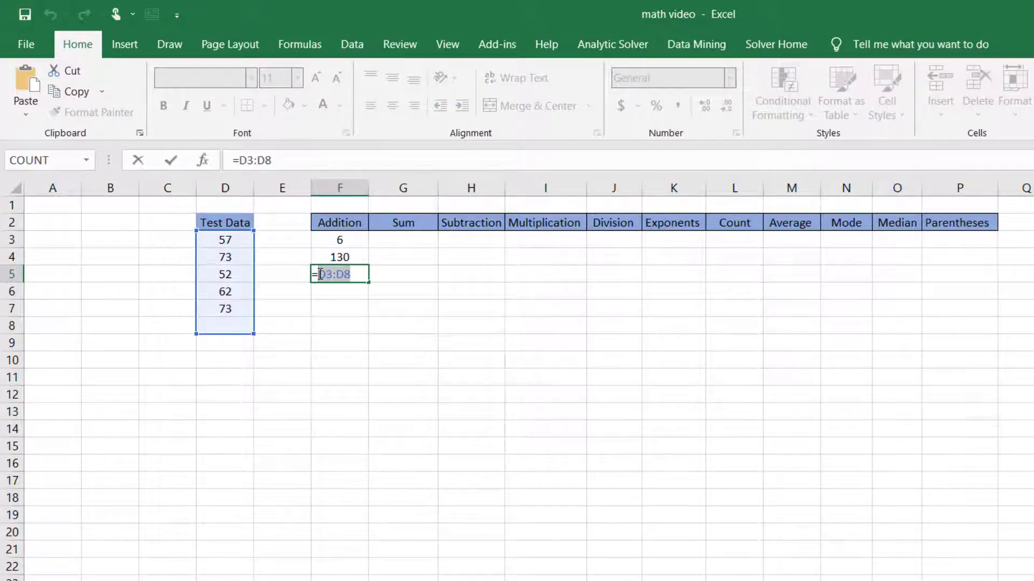
key(BackSpace)
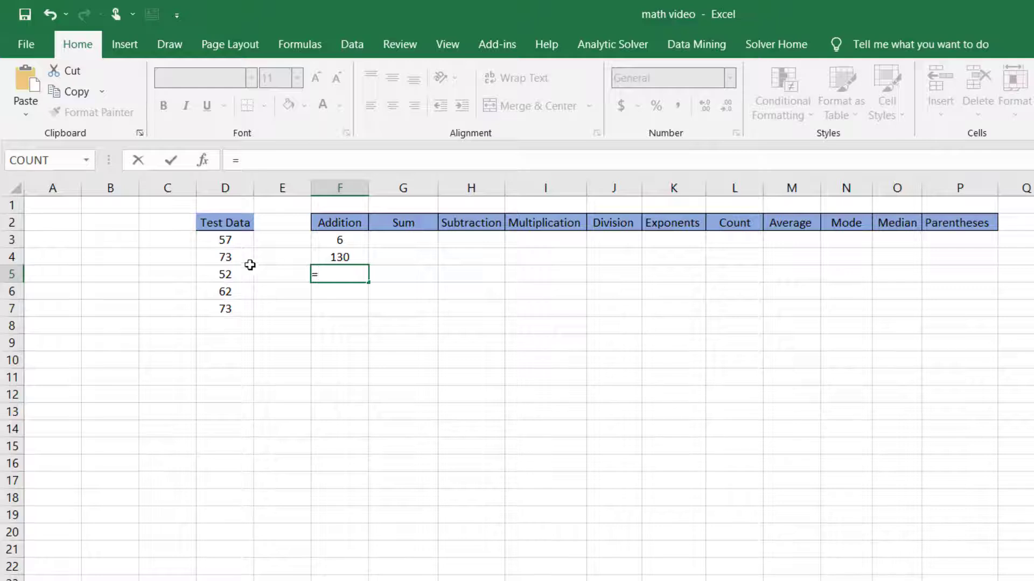
click(240, 237)
text(+)
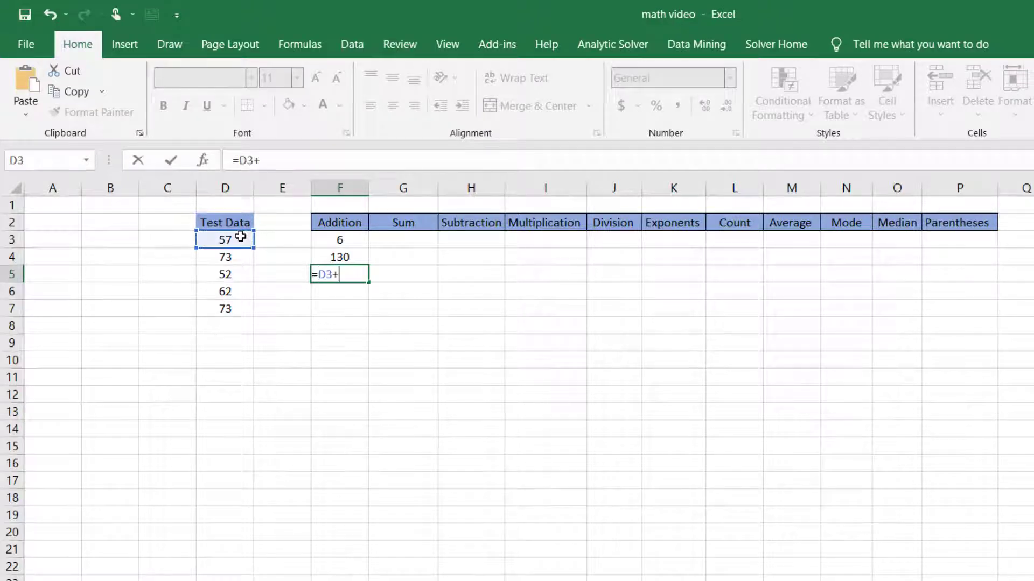
click(216, 255)
text(+)
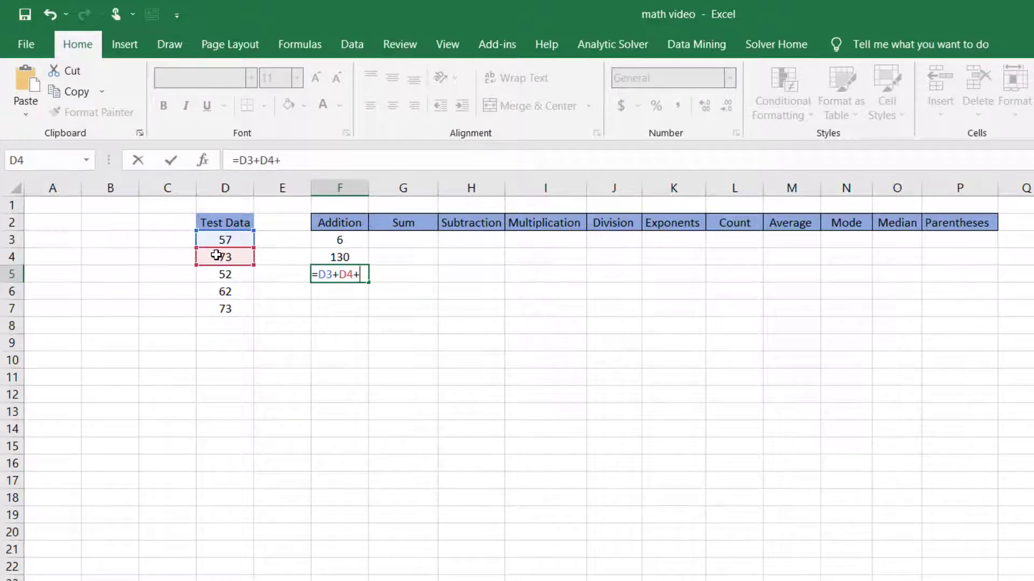
click(240, 281)
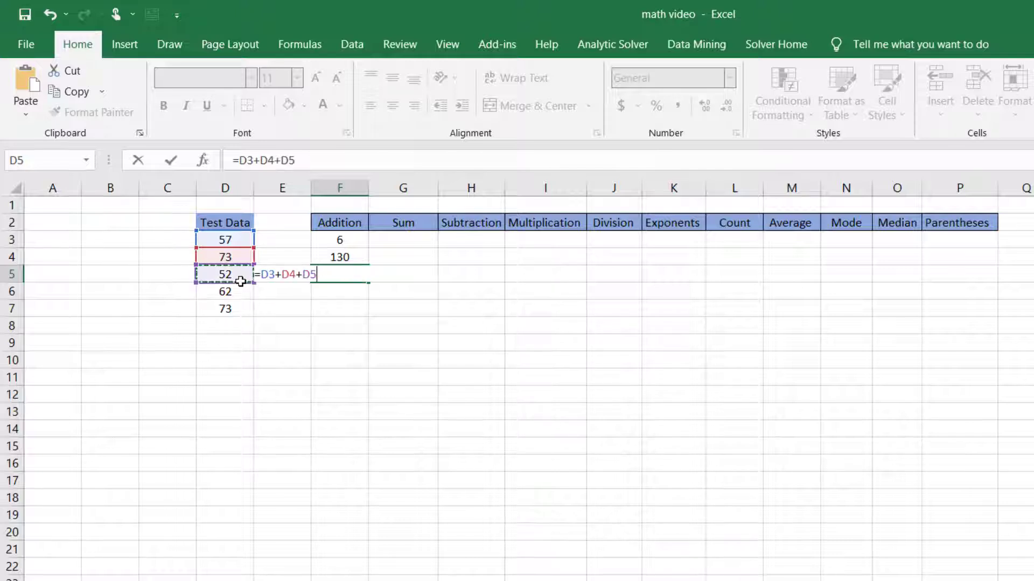
text(+)
click(237, 295)
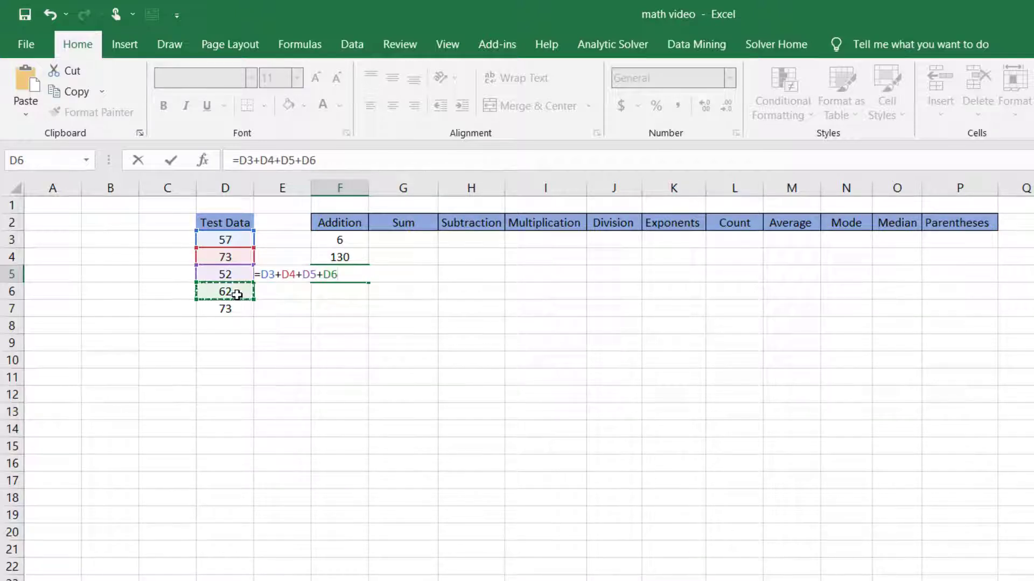
text(+)
click(238, 308)
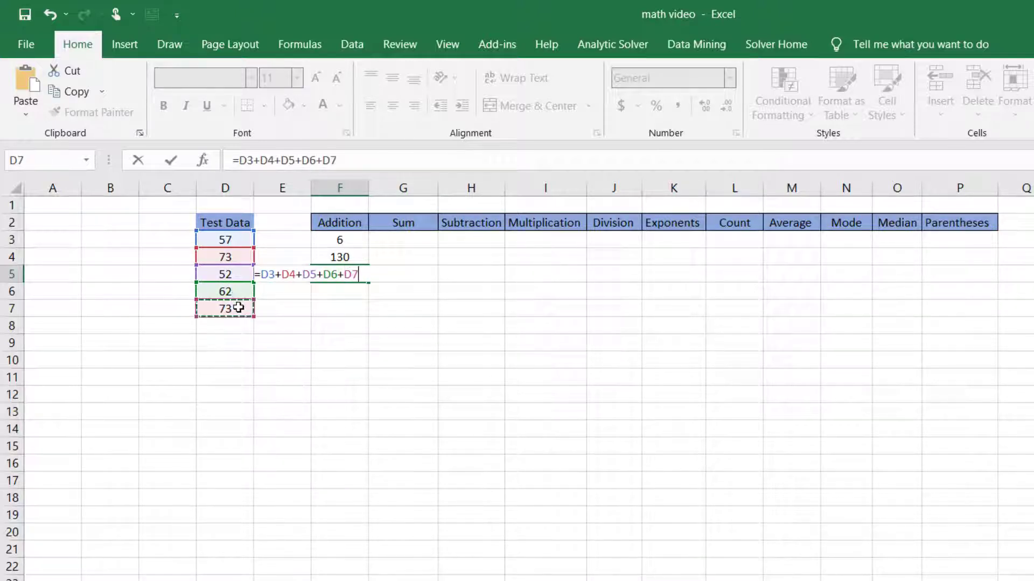
key(Return)
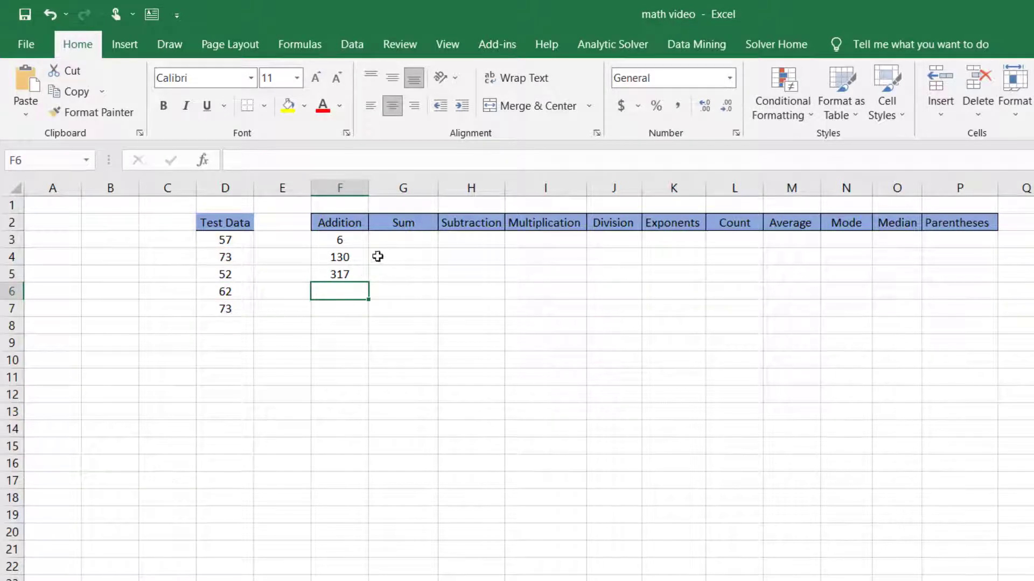
- Total the test data in cell G3 under the Sum header with the formula =SUM(D3:D7)
click(393, 242)
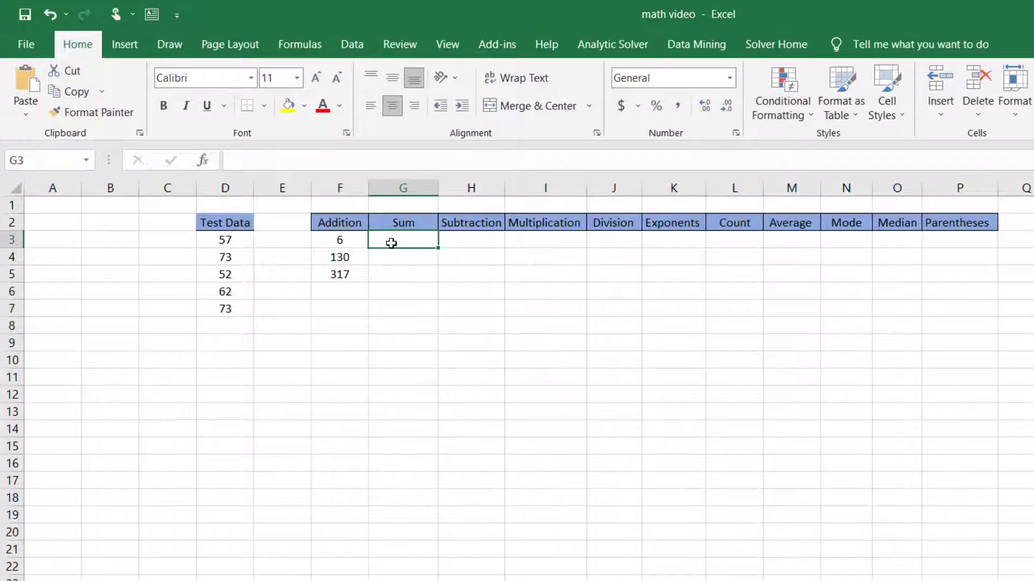
text(=)
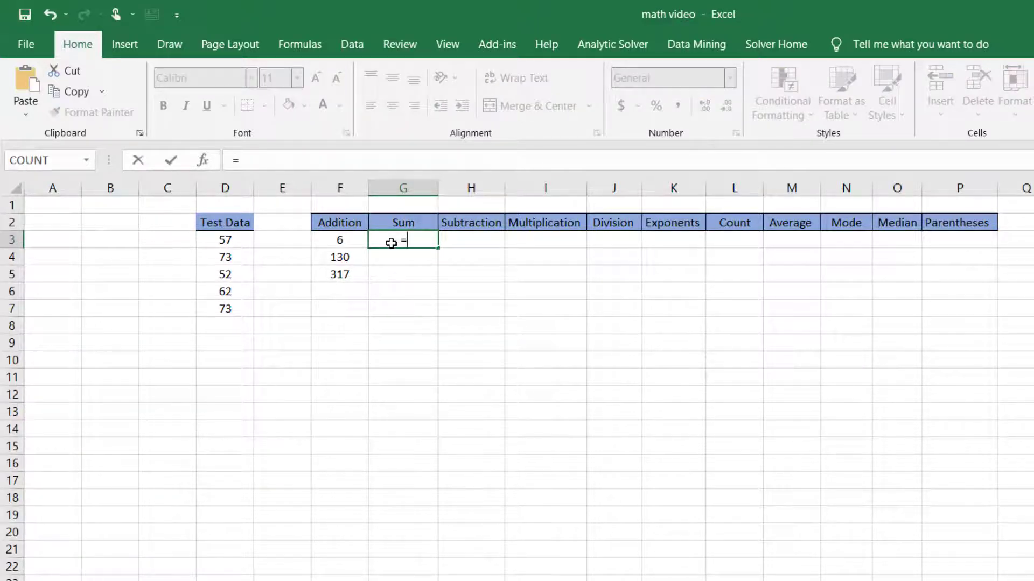
text(sum)
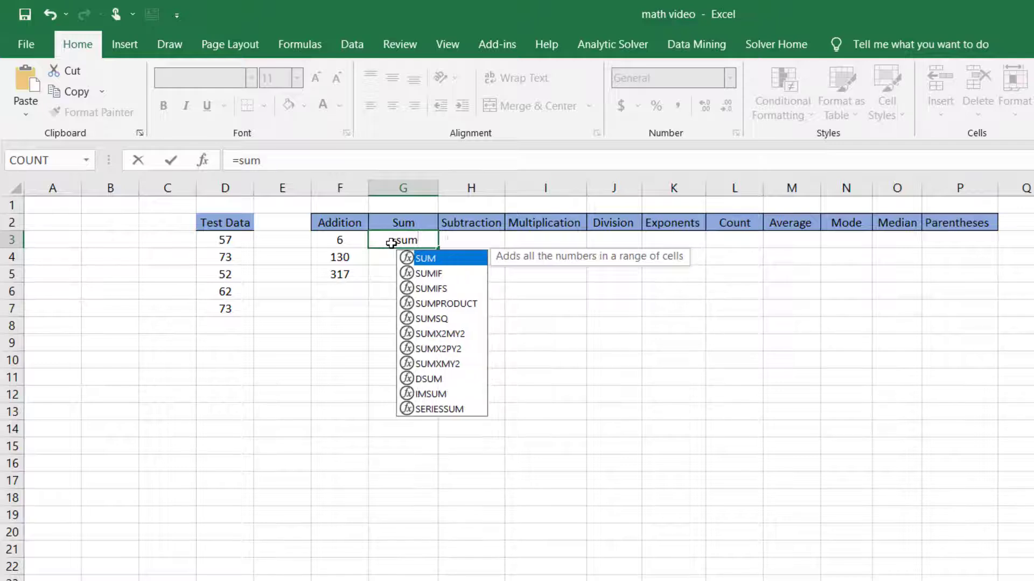
double_click(443, 261)
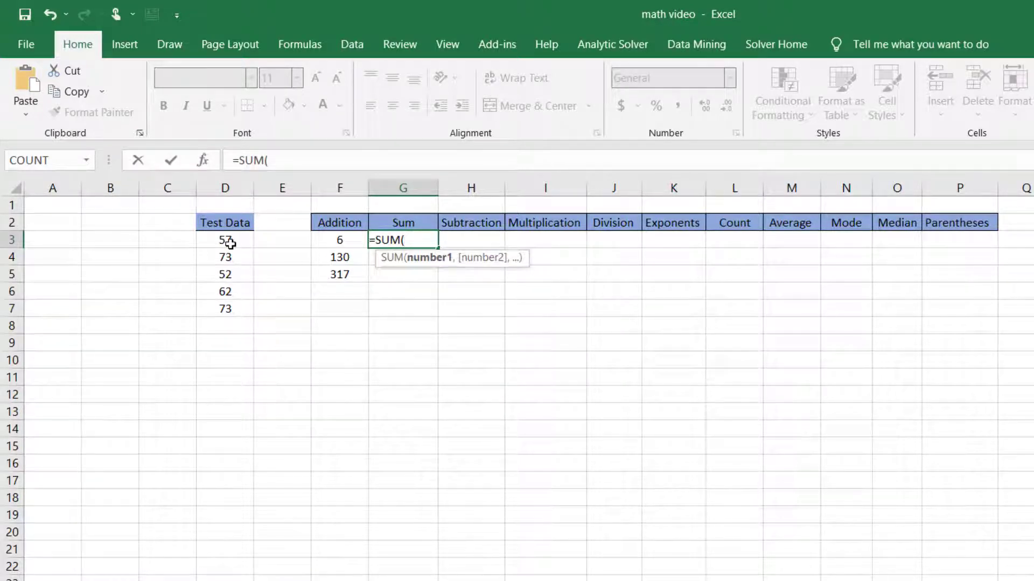
drag(226, 239, 231, 308)
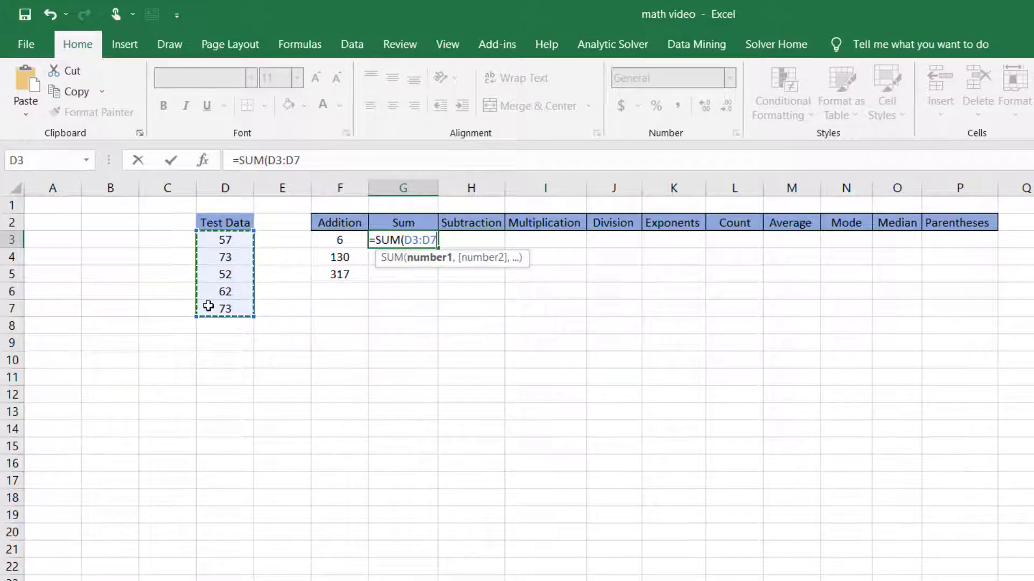
key(Return)
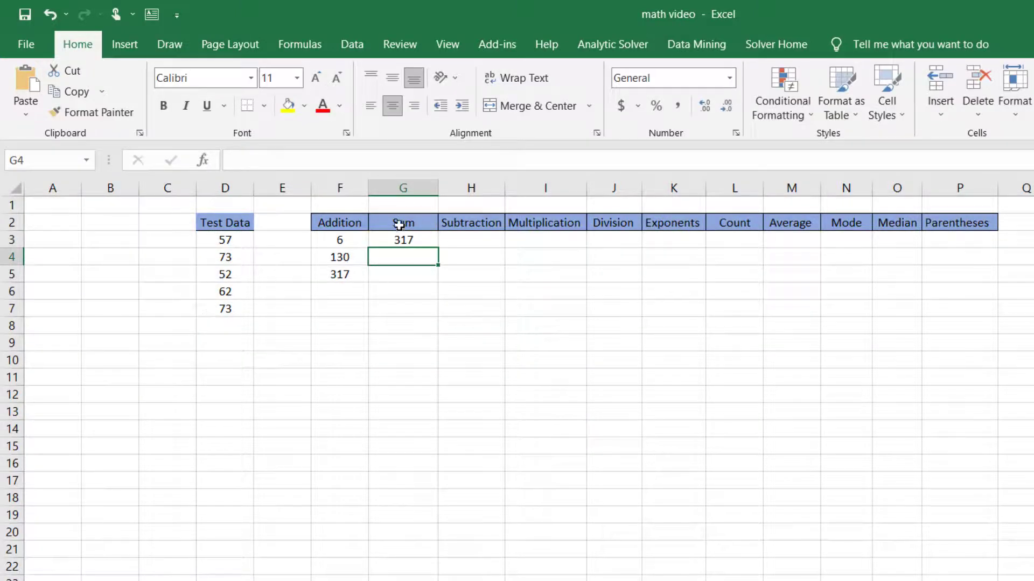
- Compare the addition formula in cell F5 with the SUM formula in cell G3
click(349, 276)
click(399, 235)
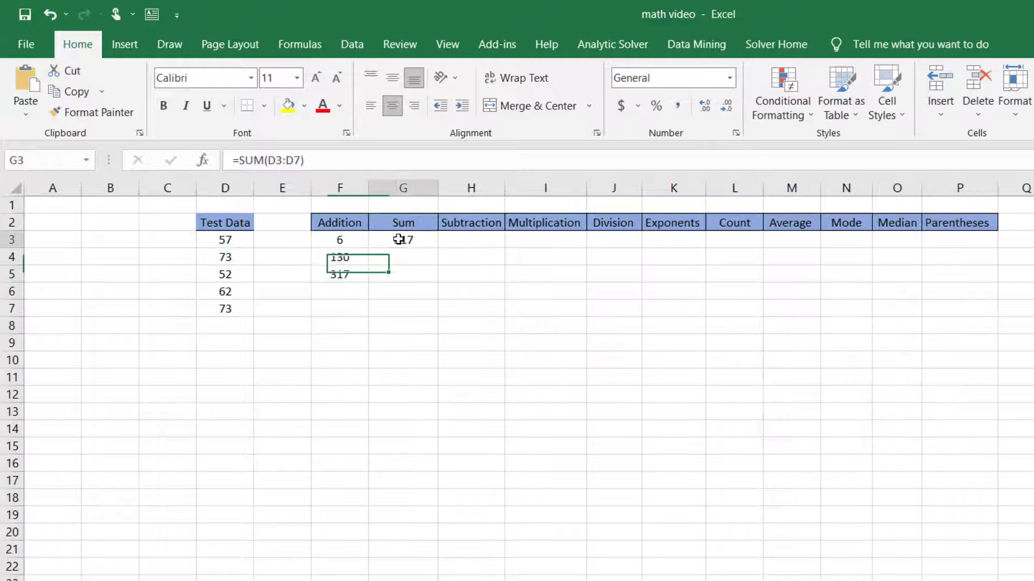
click(359, 278)
click(399, 240)
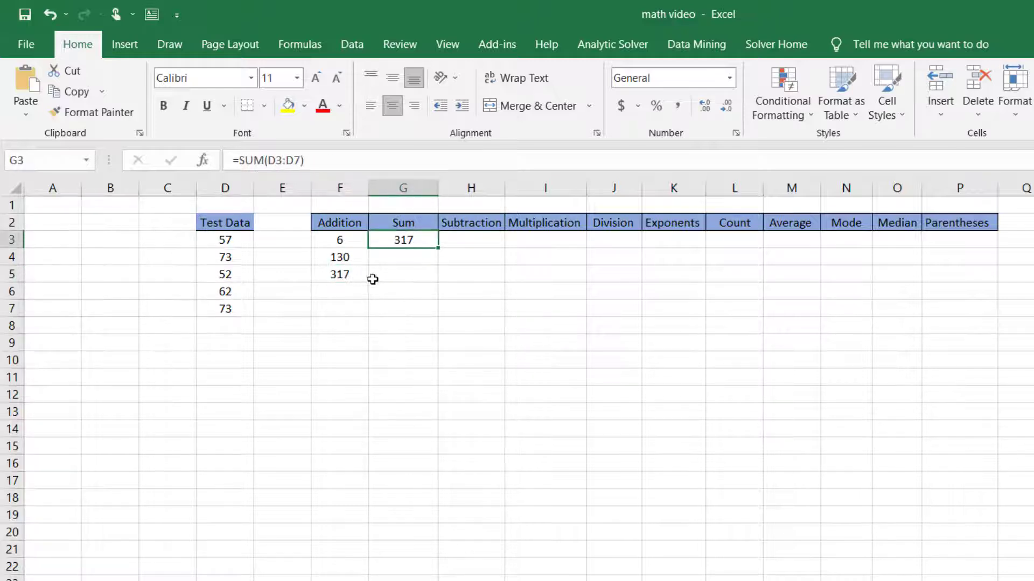
click(351, 290)
click(386, 246)
click(356, 275)
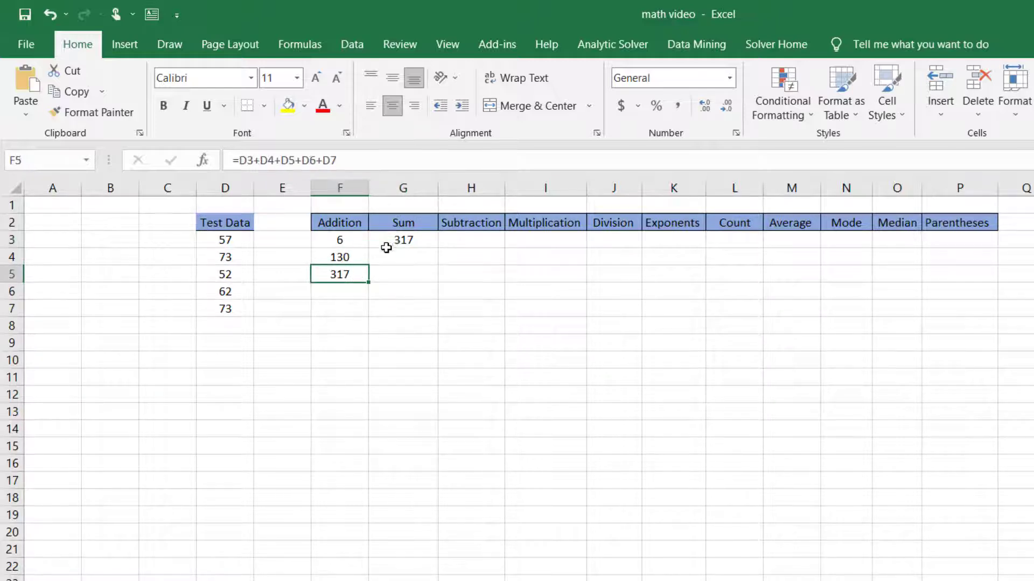
click(389, 244)
- Subtract the second test value from the first in cell H3 under the Subtraction header with the formula =D3-D4
click(483, 237)
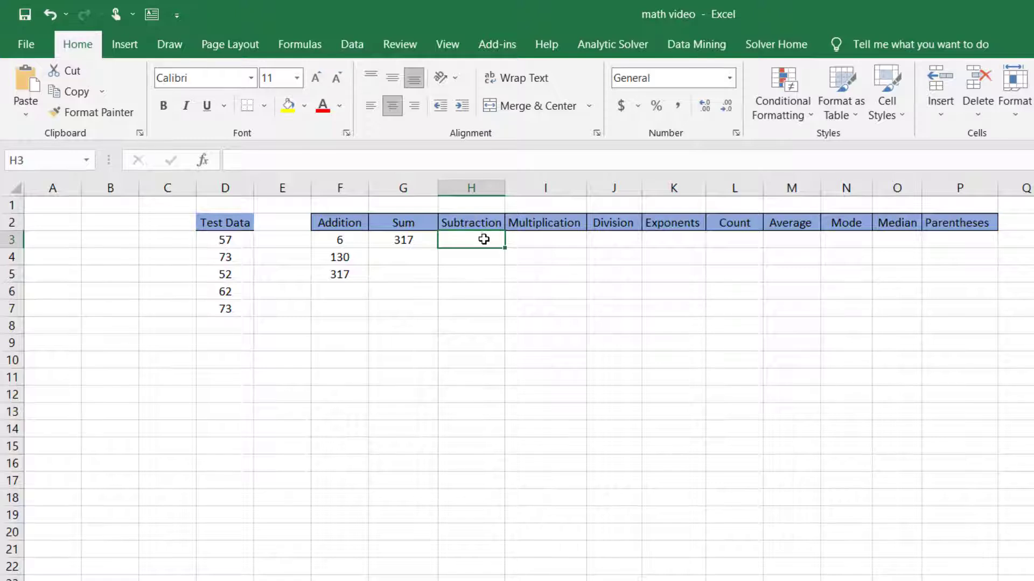
text(=)
click(230, 258)
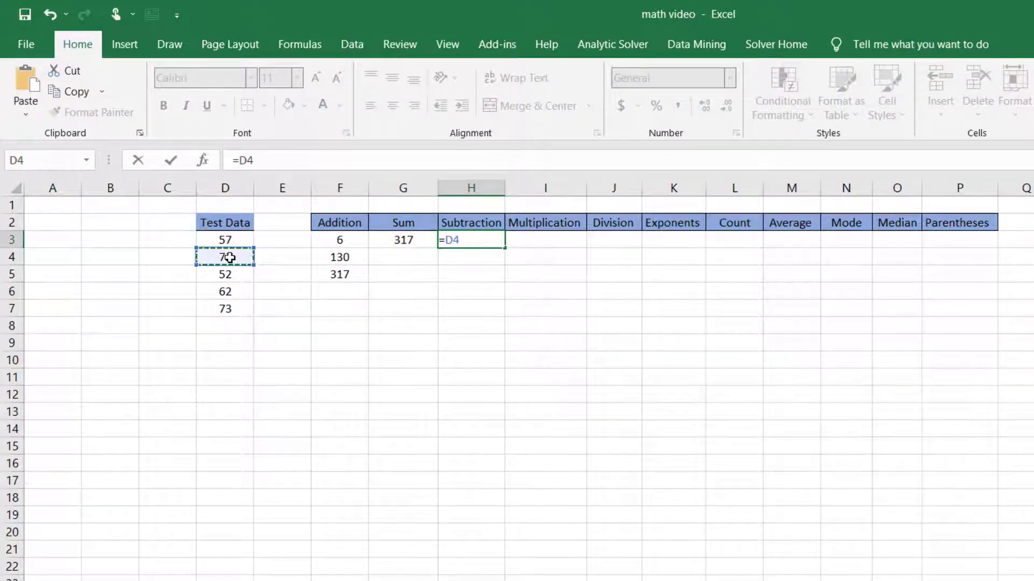
click(228, 240)
text(-)
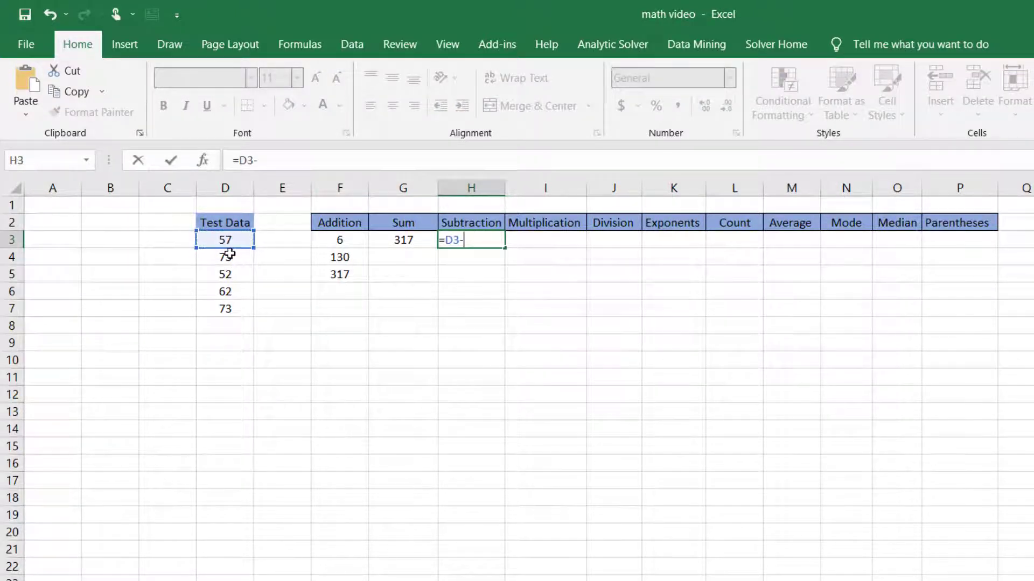
click(231, 256)
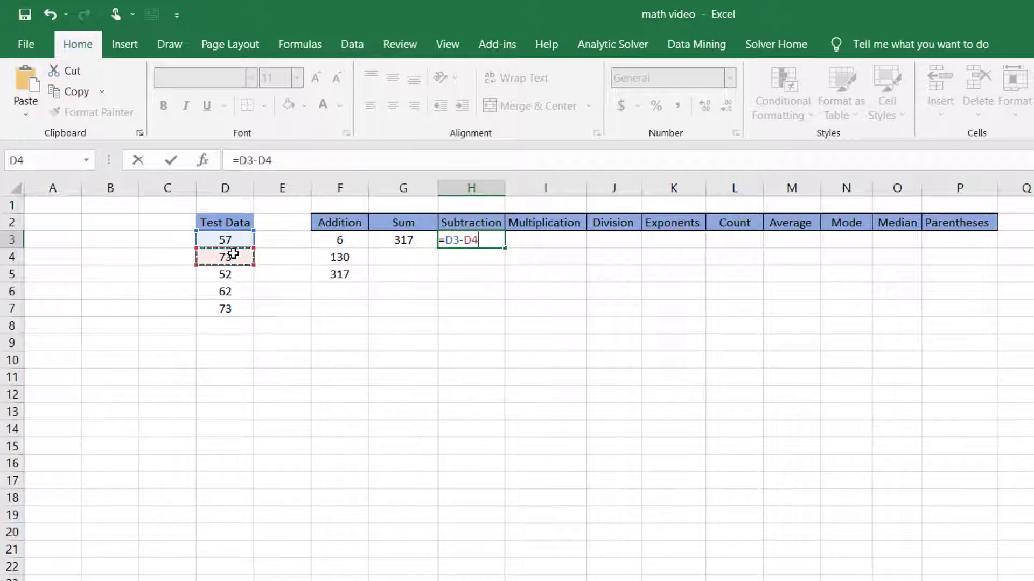
key(Return)
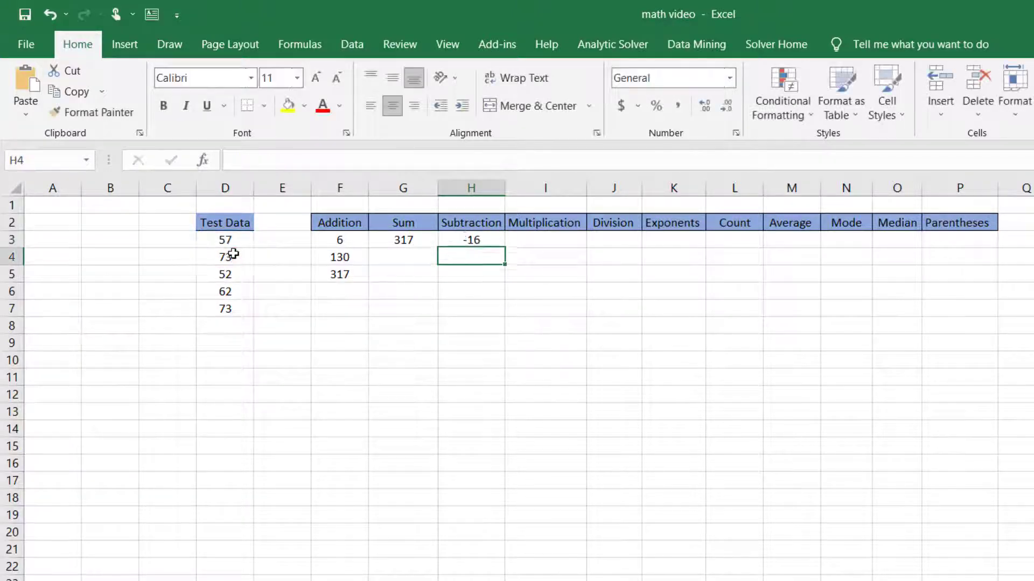
- Multiply the first two test values in cell I3 under the Multiplication header with the formula =D3*D4
click(539, 237)
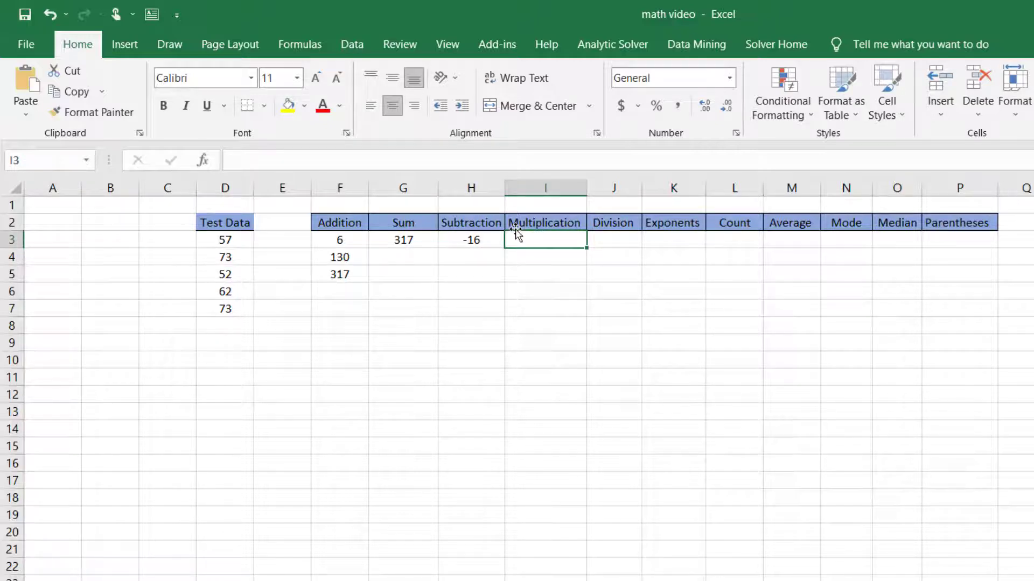
text(=)
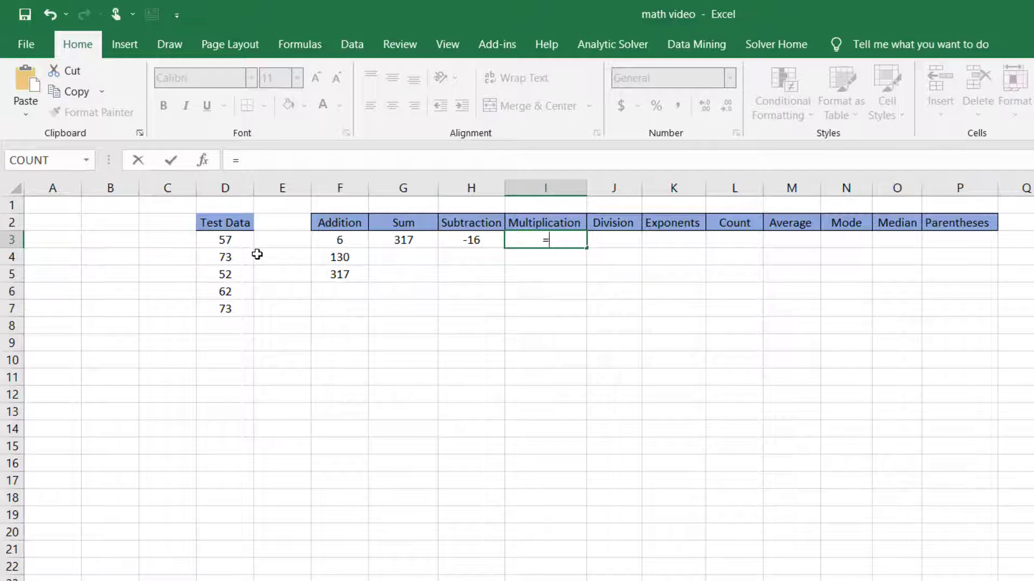
click(234, 241)
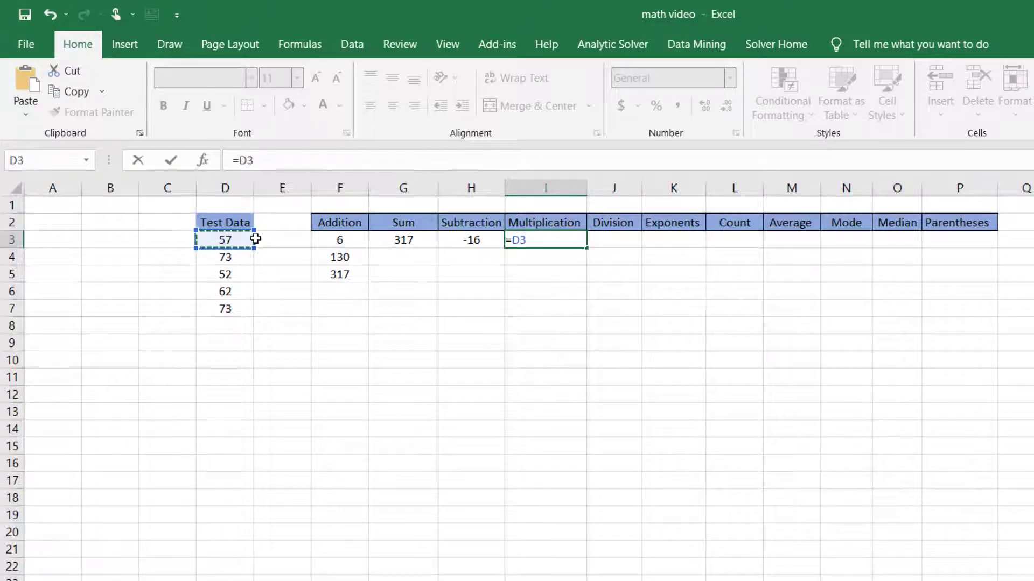
text(*)
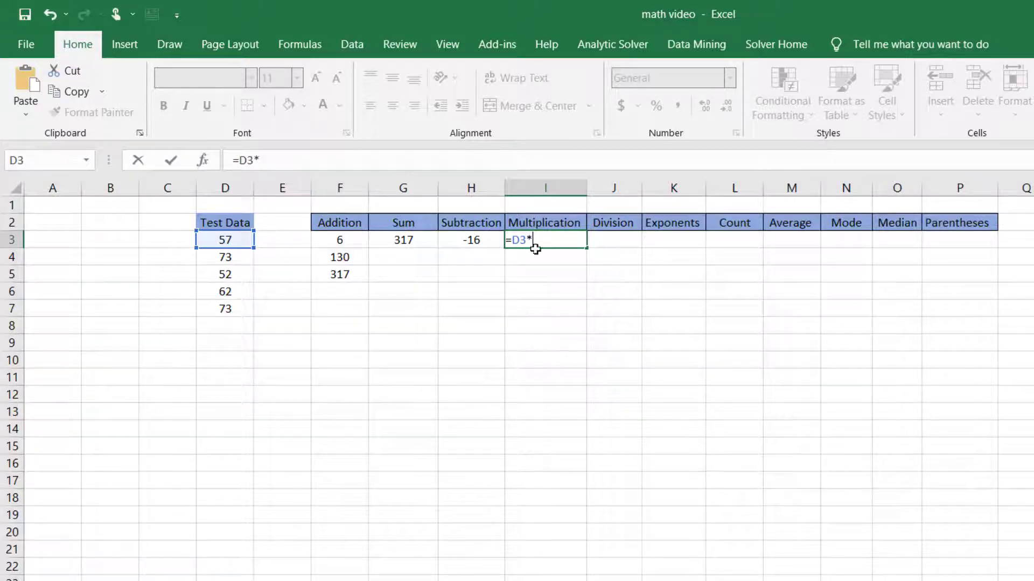
click(231, 255)
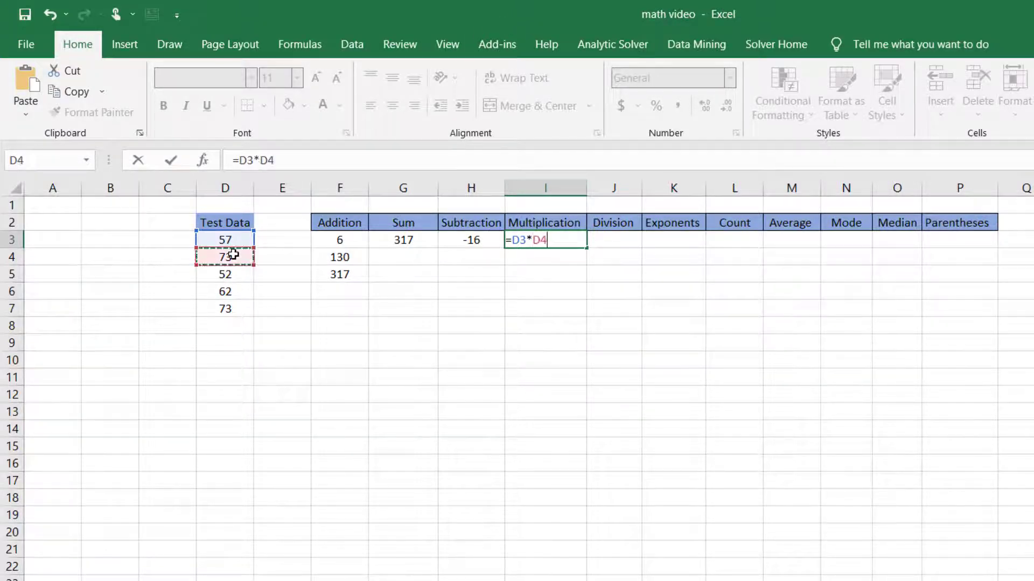
key(Return)
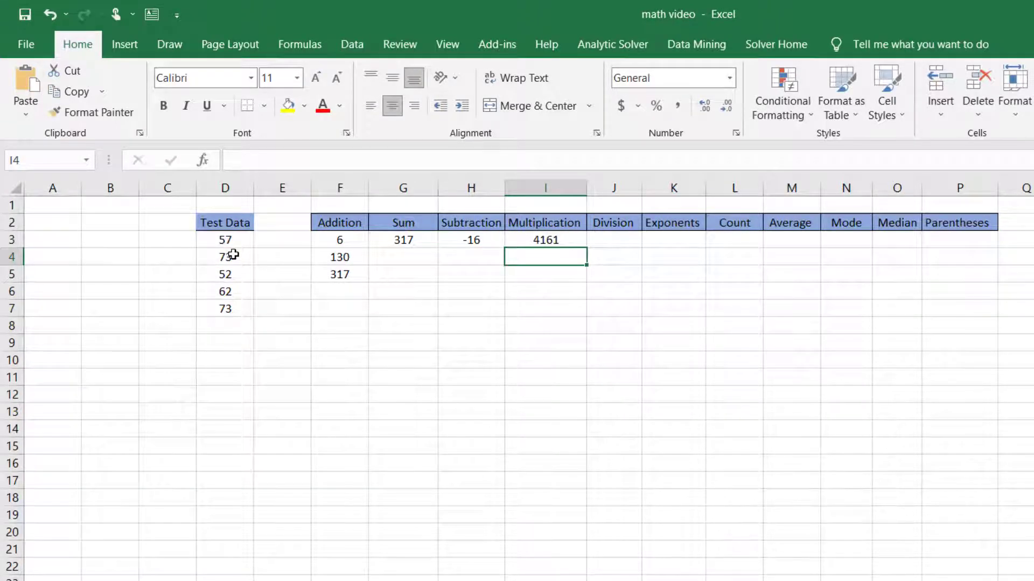
- Divide the first test value by the second in cell J3 under the Division header with the formula =D3/D4
click(594, 242)
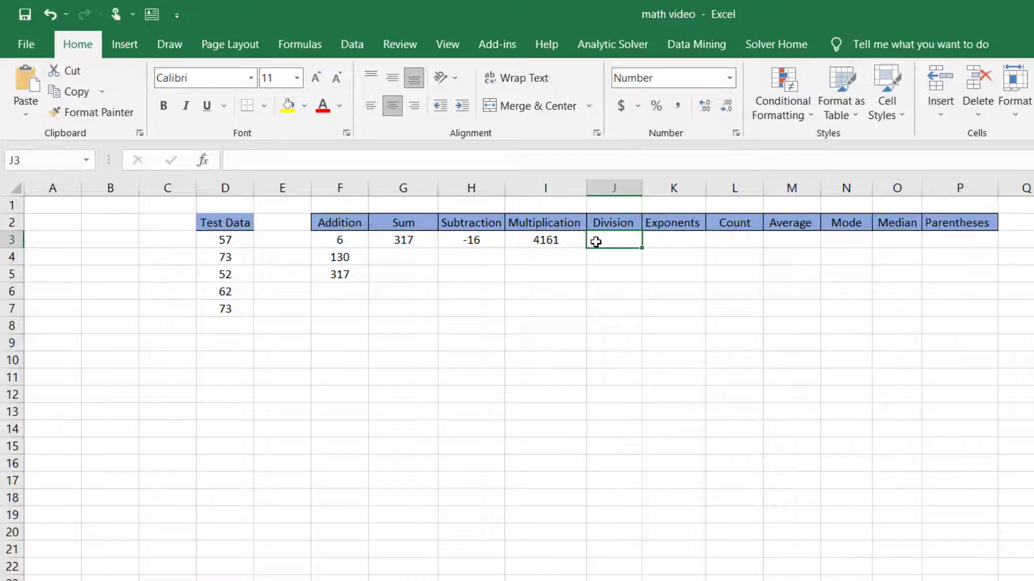
text(=)
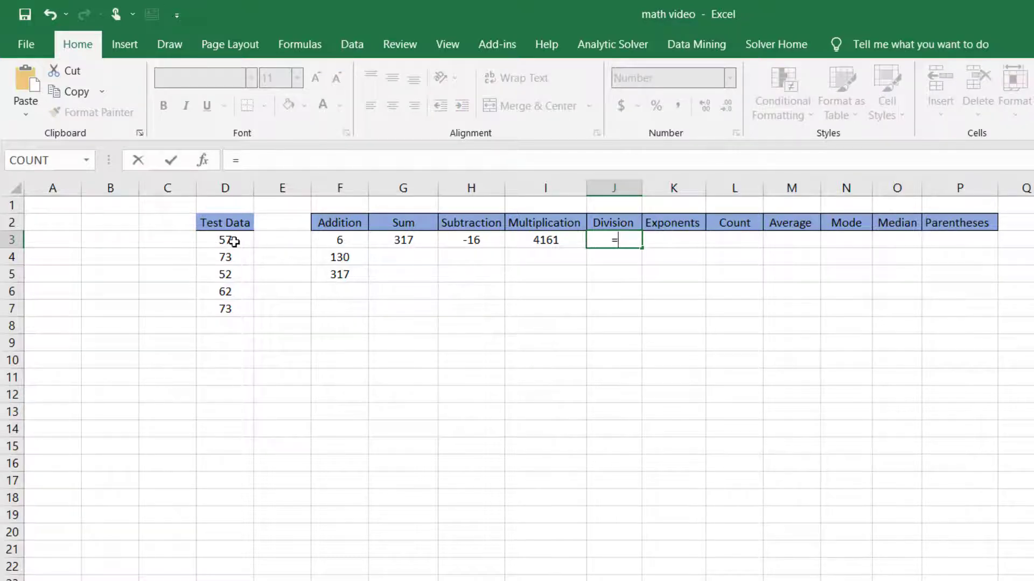
click(234, 242)
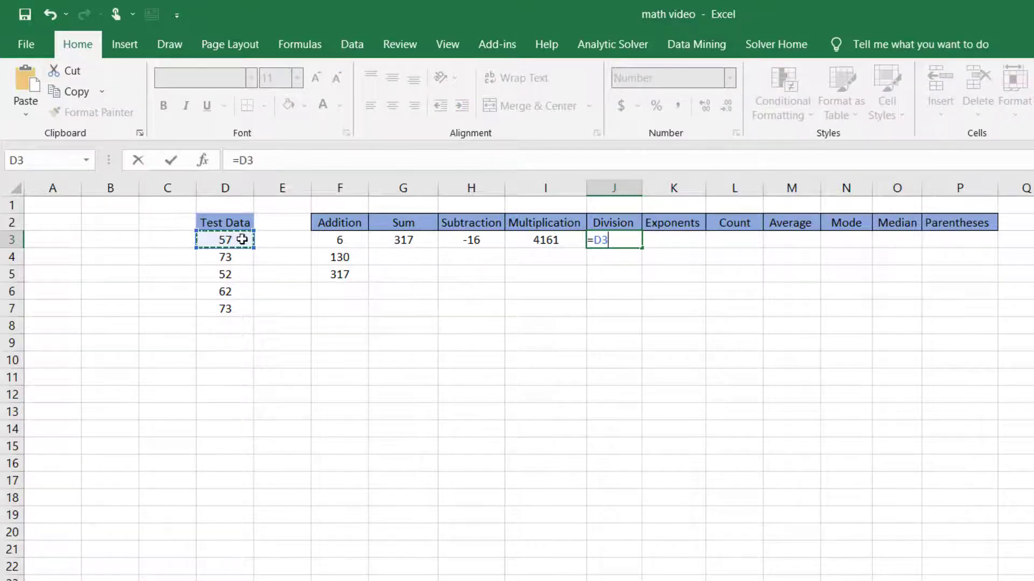
text(/)
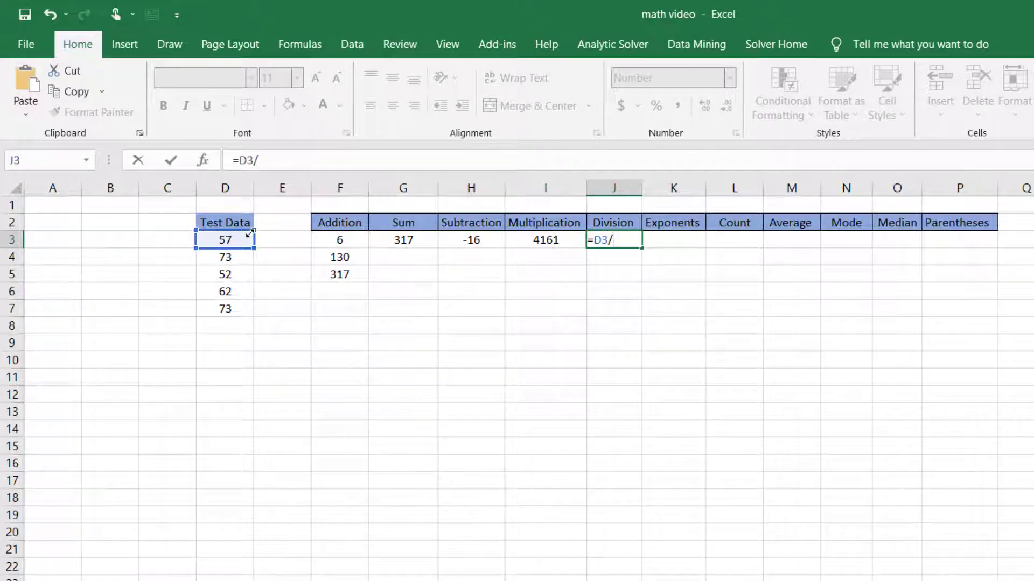
click(232, 258)
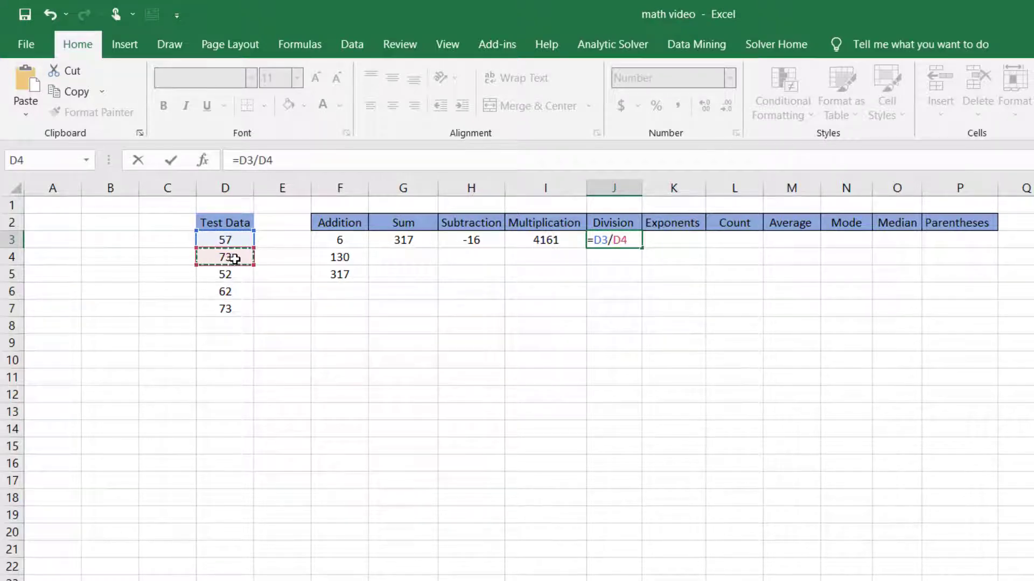
key(Return)
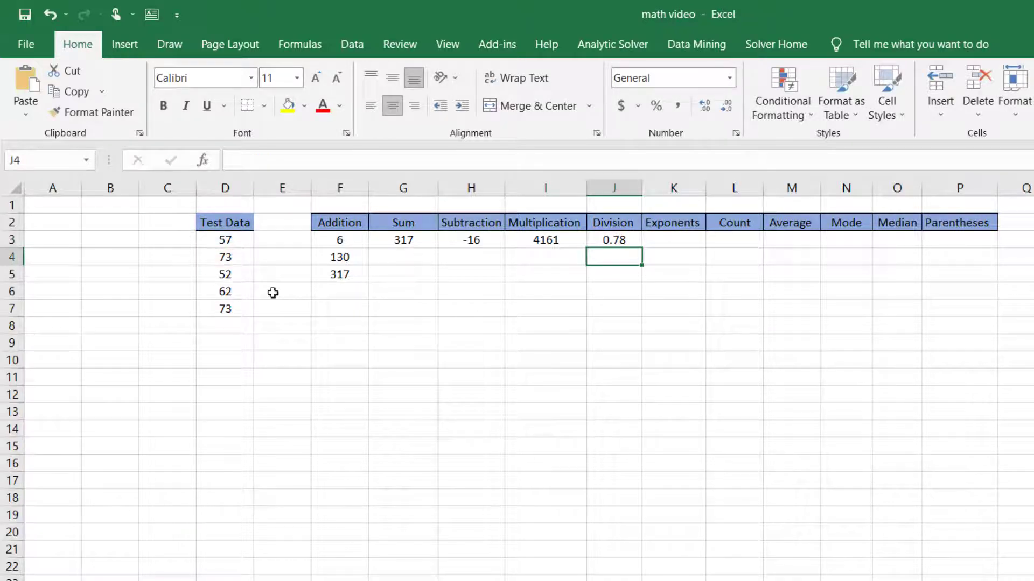
- Calculate three squared in cell K3 under the Exponents header with the formula =3^2
click(672, 241)
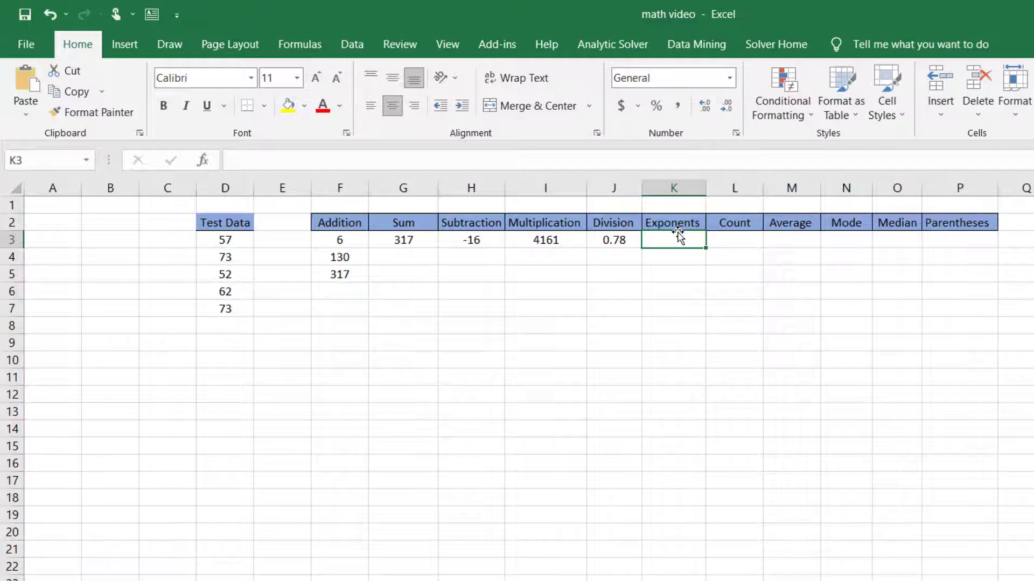
text(=)
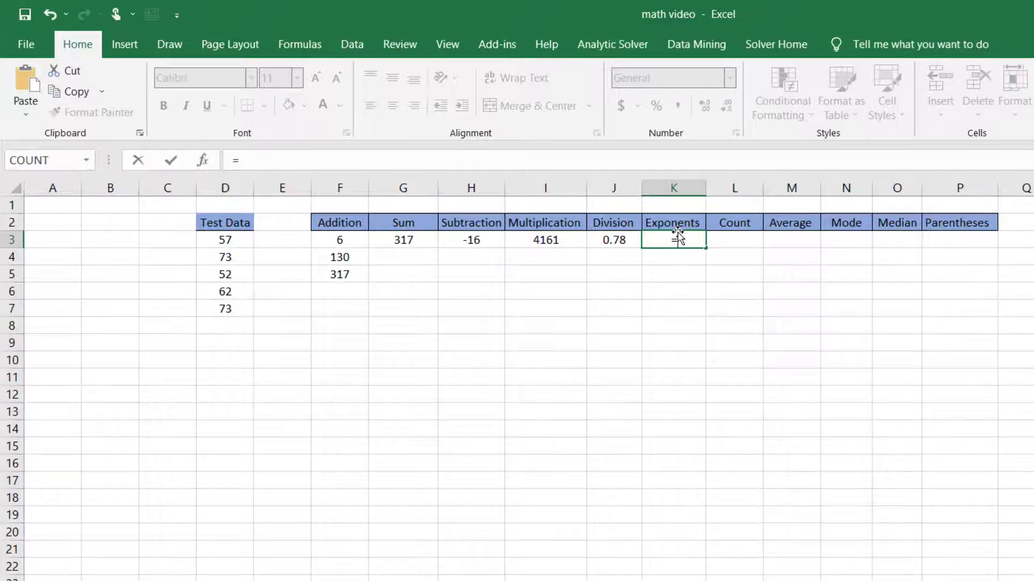
text(3^)
text(2)
key(Return)
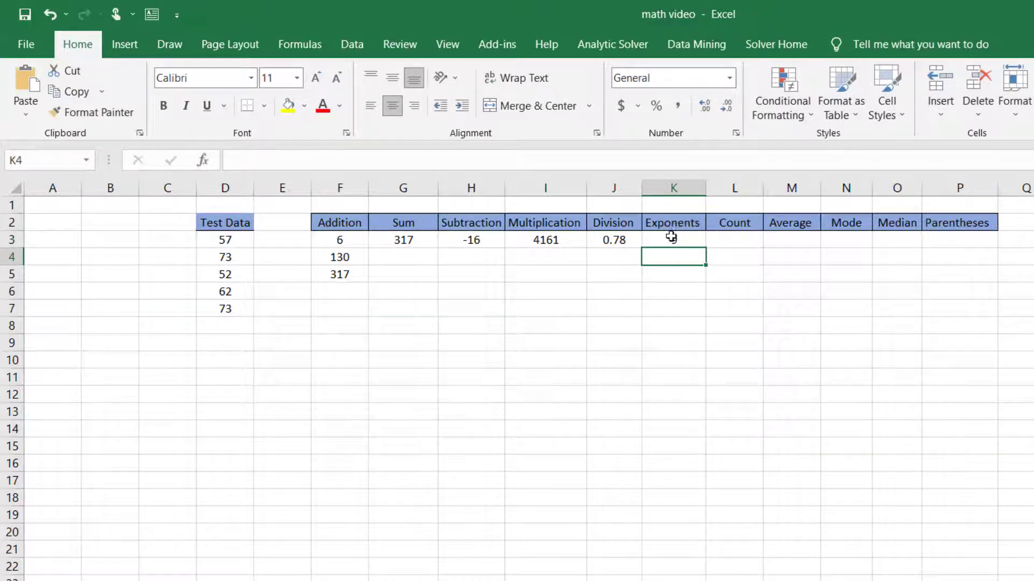
- Count the test data entries in cell L3 under the Count header with =COUNT(D3:D10) and review the range it covers
click(742, 238)
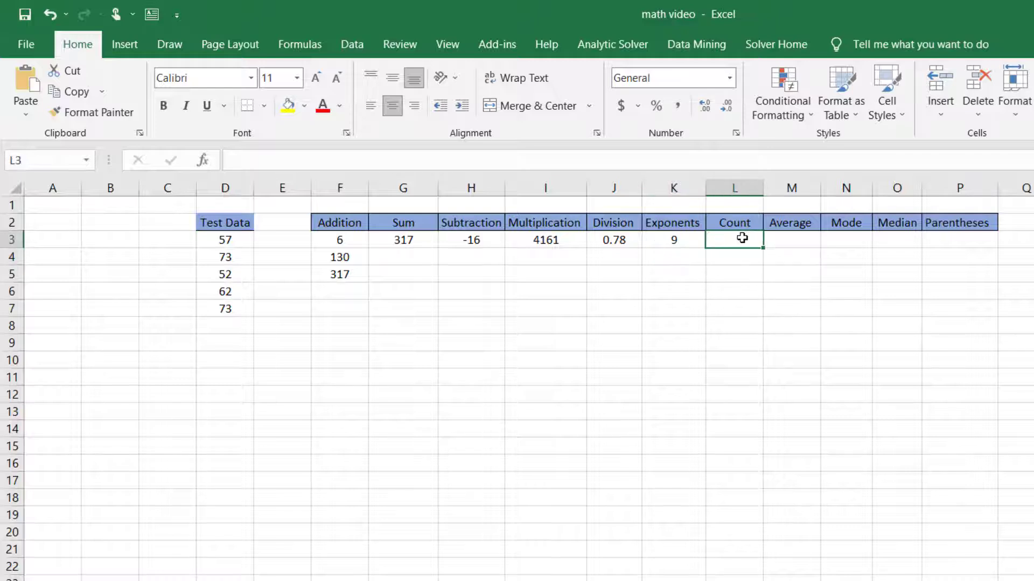
text(=)
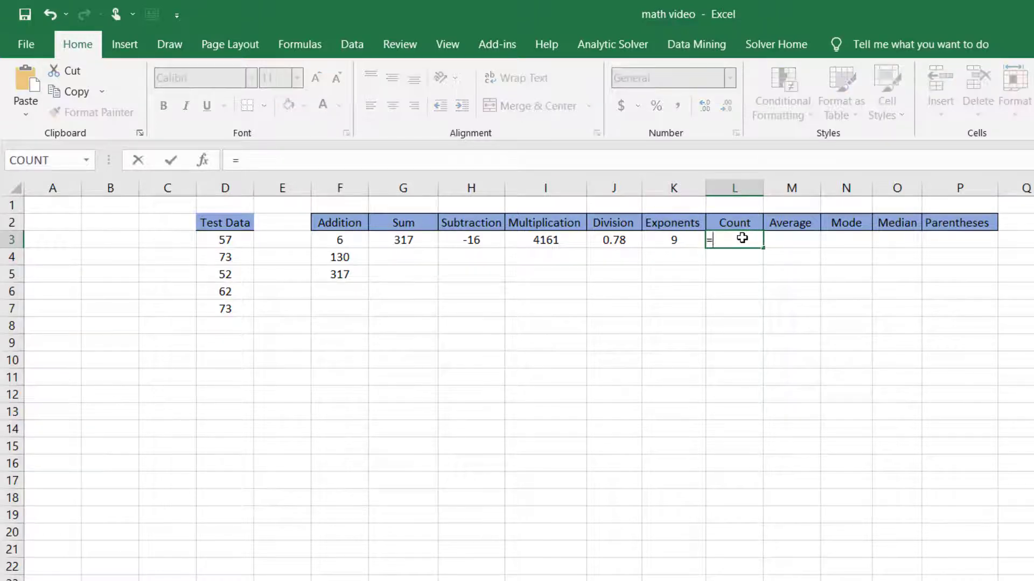
text(cou)
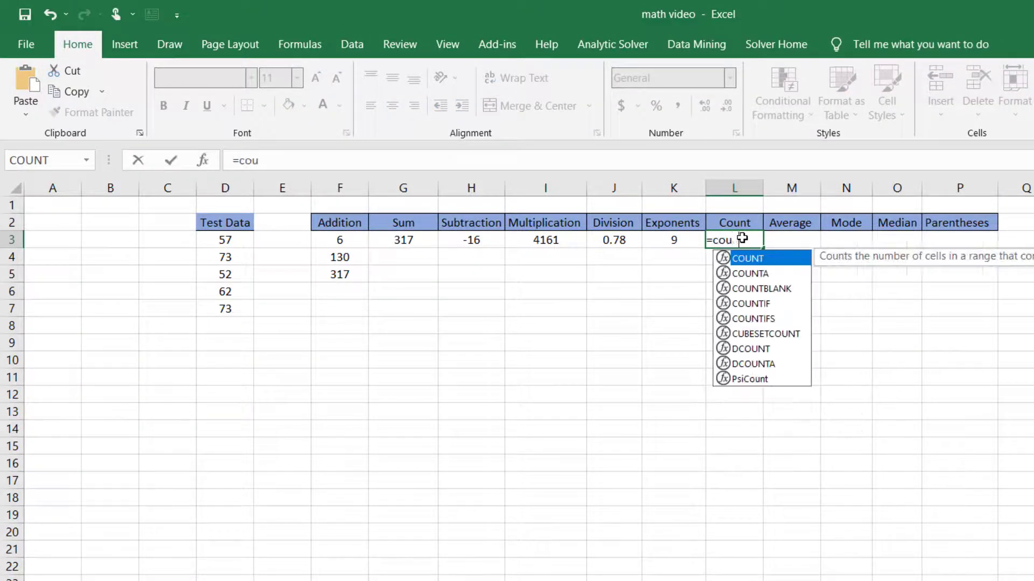
text(n)
key(Tab)
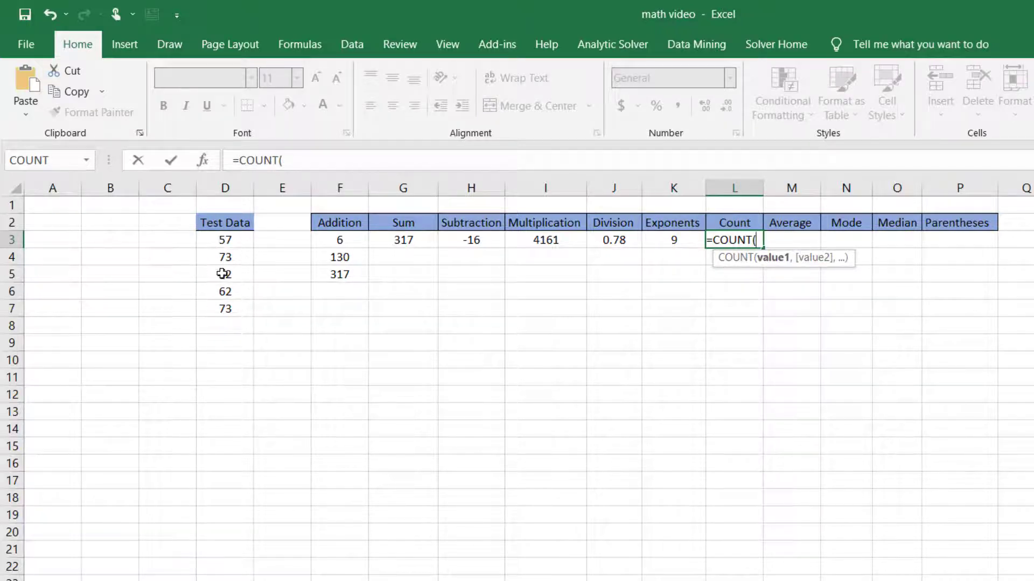
drag(237, 239, 238, 361)
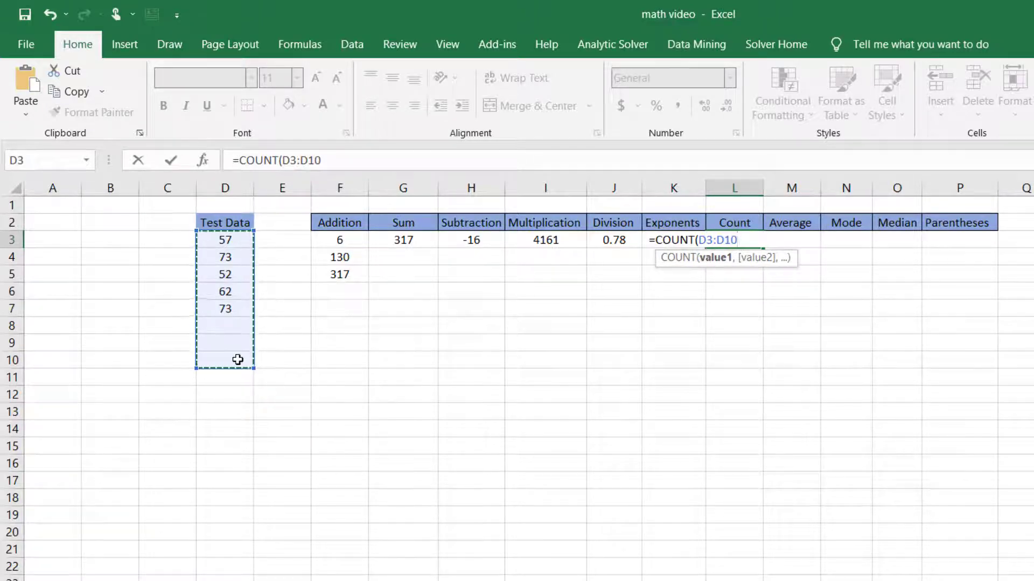
key(Return)
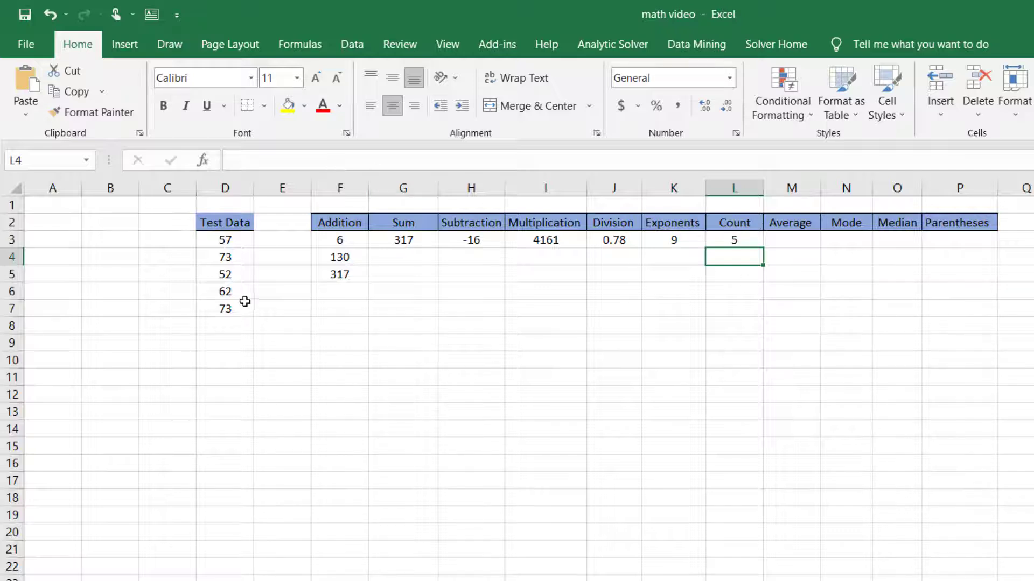
double_click(728, 239)
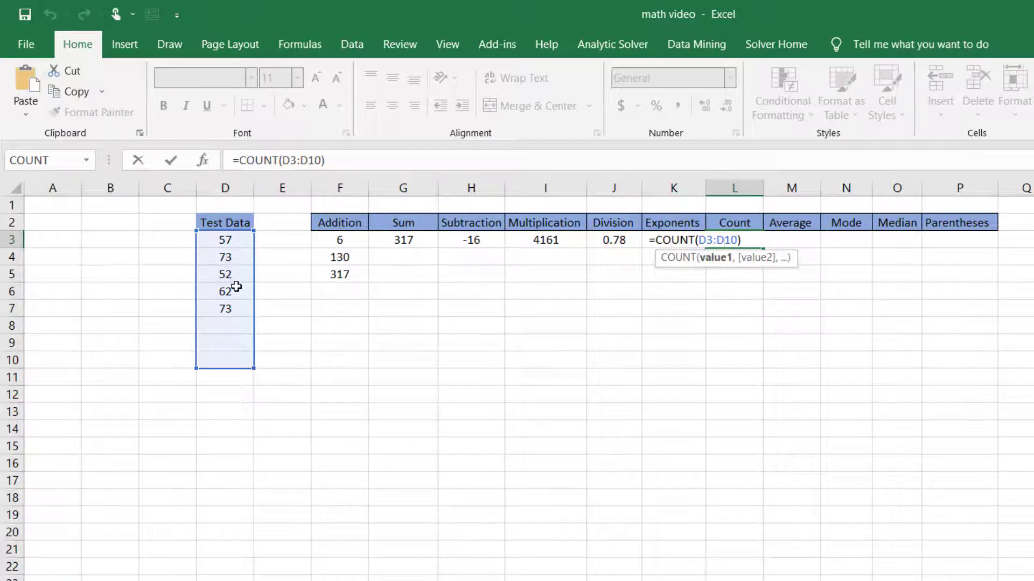
key(Return)
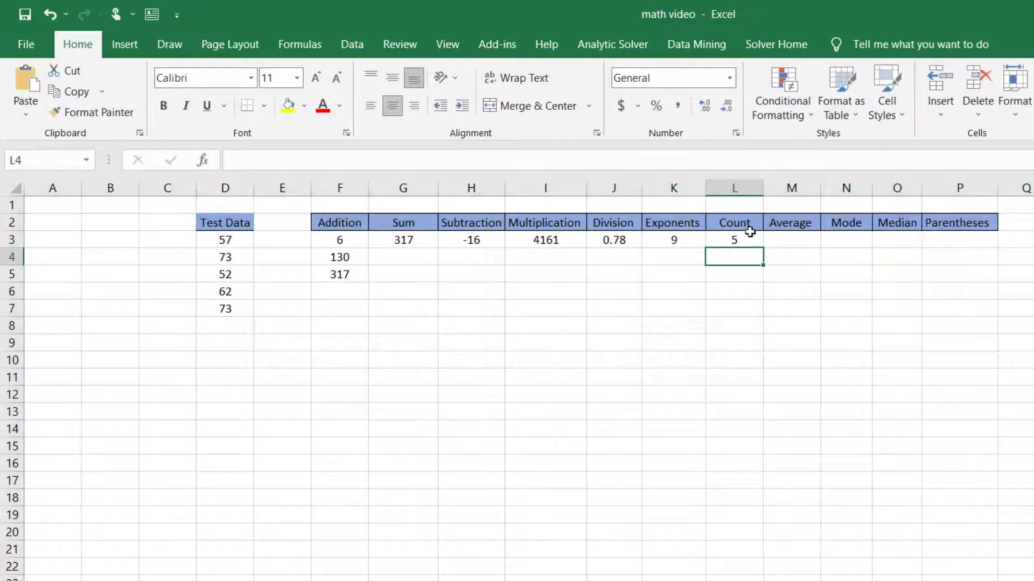
- Average the test data in cell M3 under the Average header with the formula =AVERAGE(D3:D7)
click(790, 238)
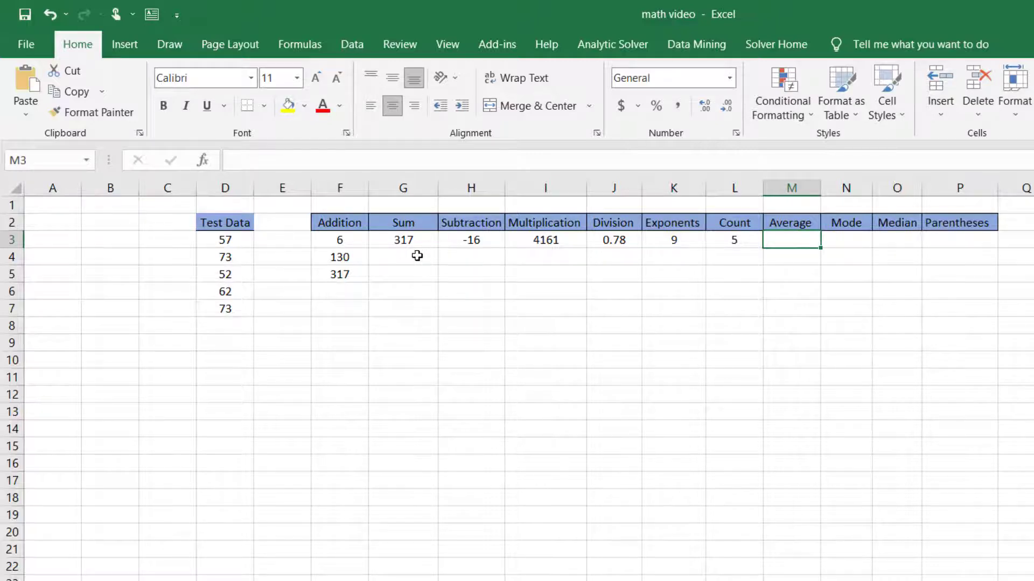
double_click(785, 241)
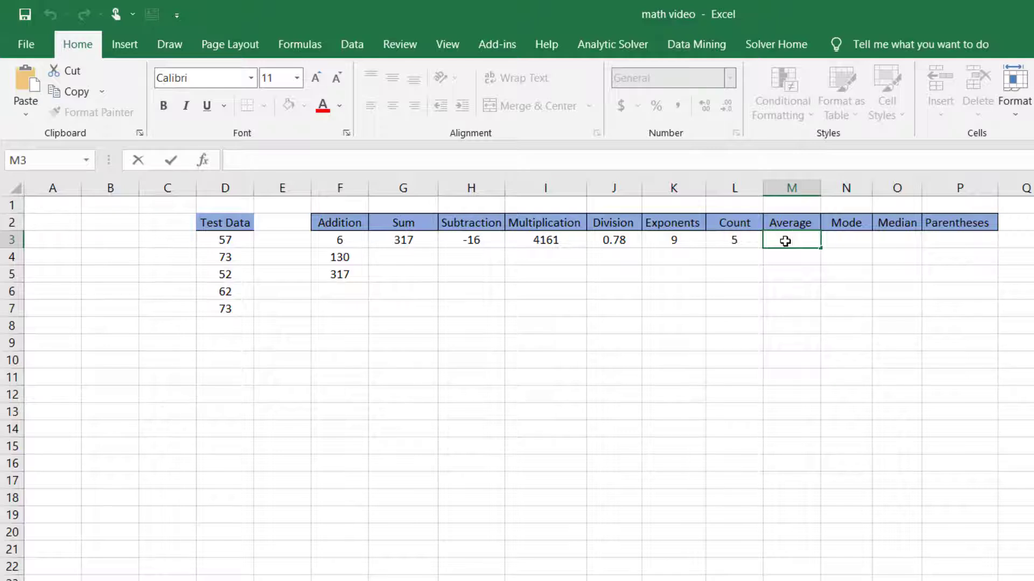
text(=)
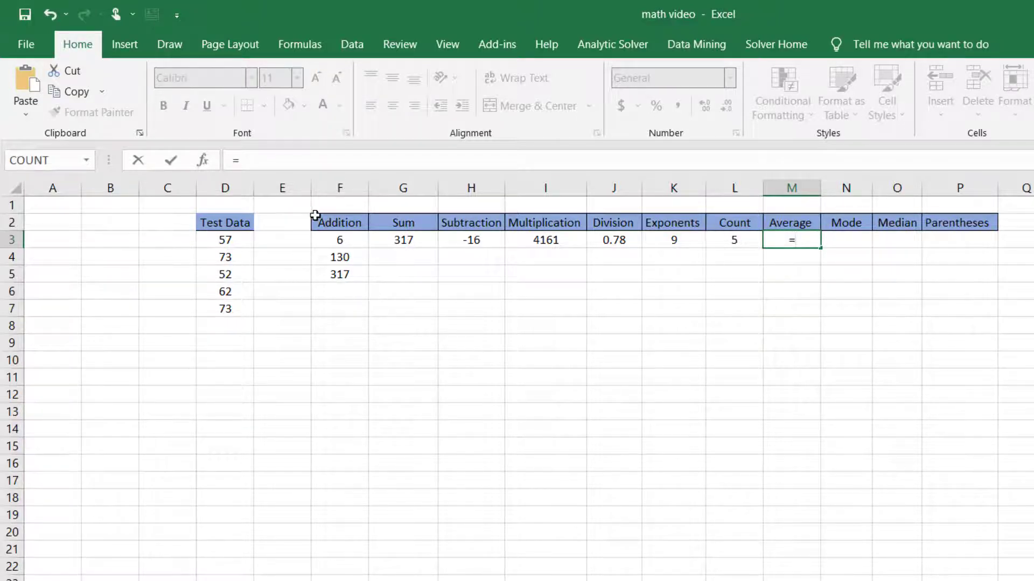
text(av)
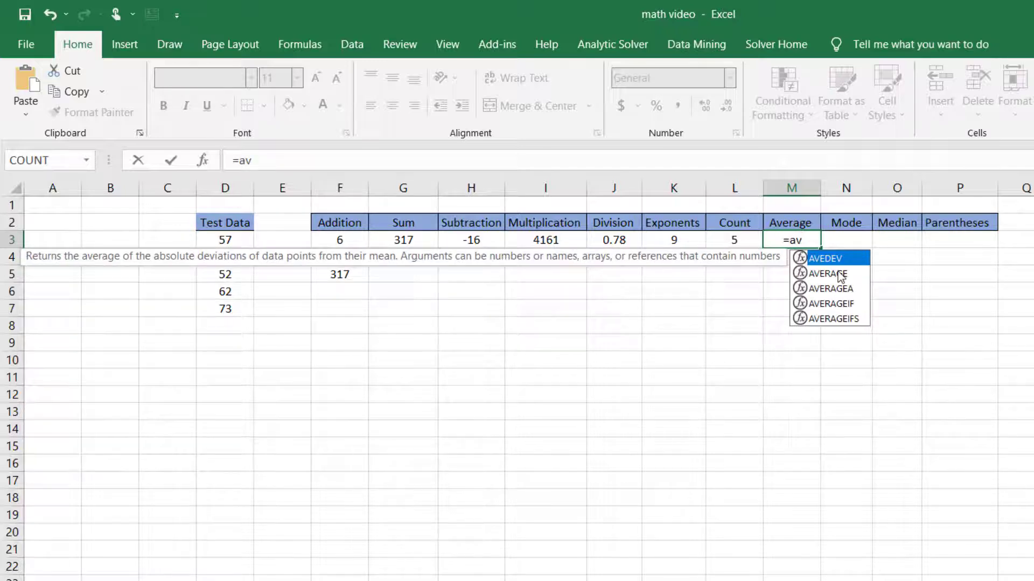
double_click(841, 277)
drag(241, 243, 242, 311)
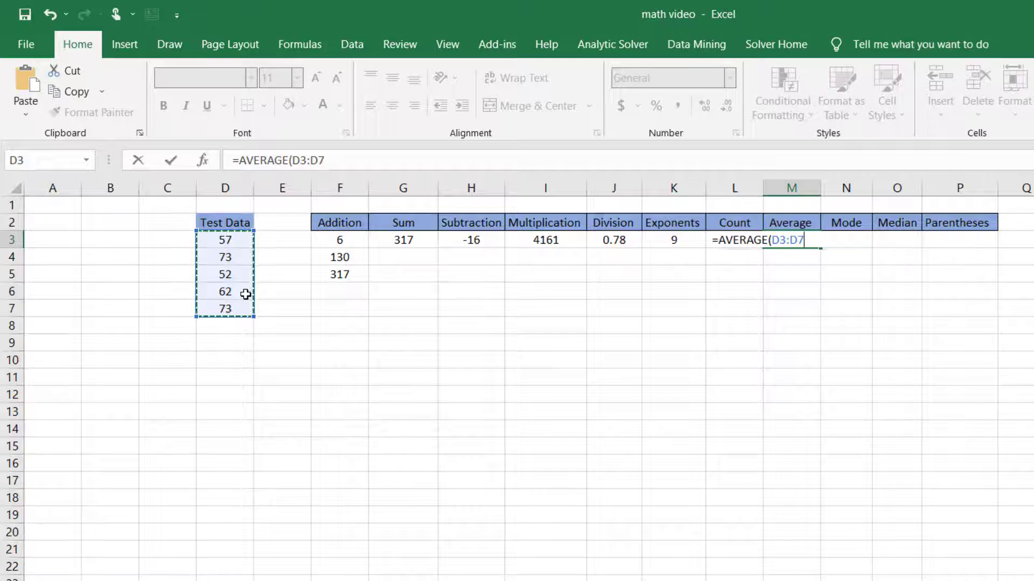
key(Return)
- Calculate the average manually in cell M4 by dividing the sum by the count with the formula =G3/L3
text(=)
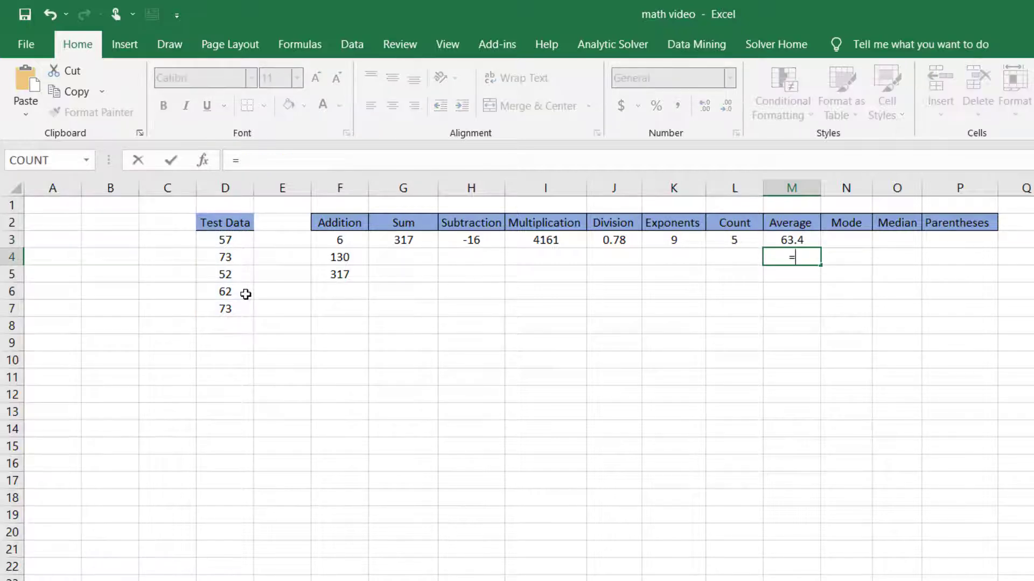
click(407, 242)
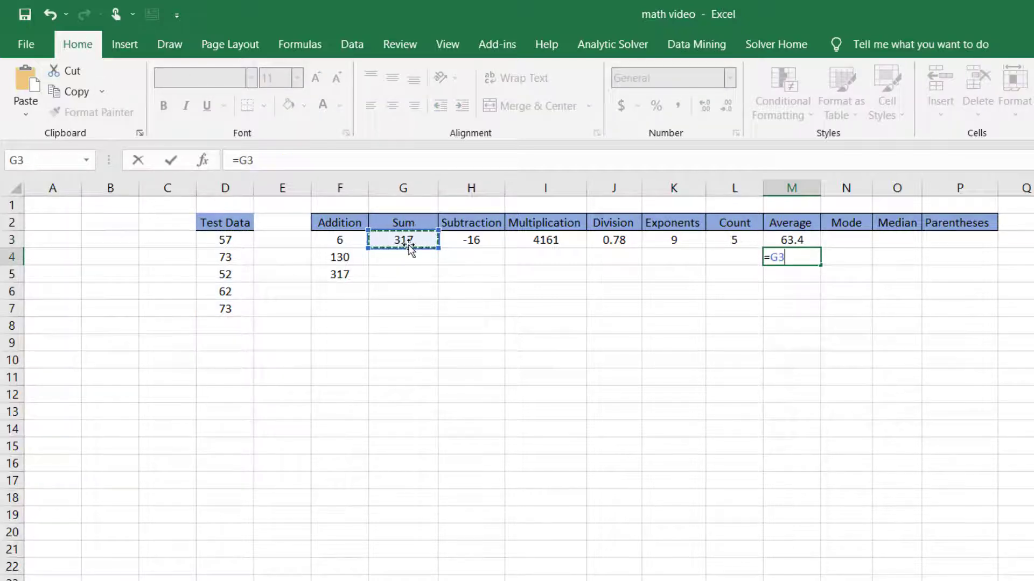
text(/)
click(732, 244)
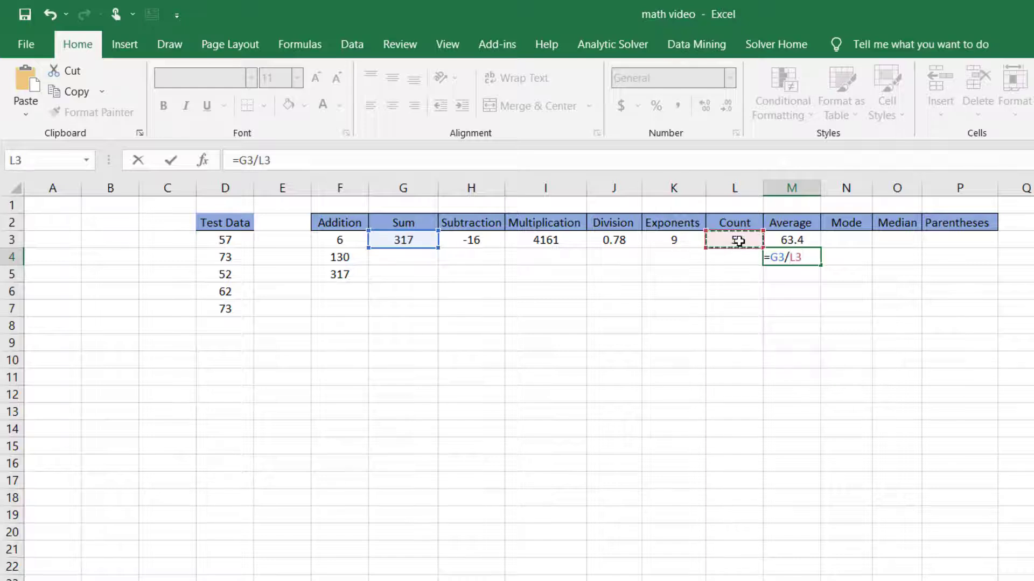
key(Return)
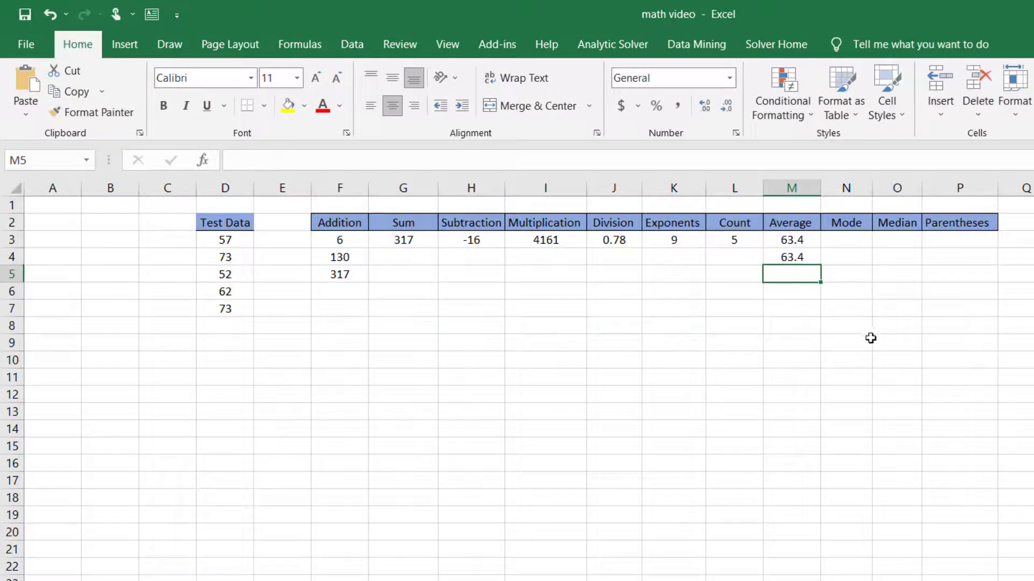
- Calculate the mode of the test data range D3:D7 in cell N3 under the Mode header
click(850, 242)
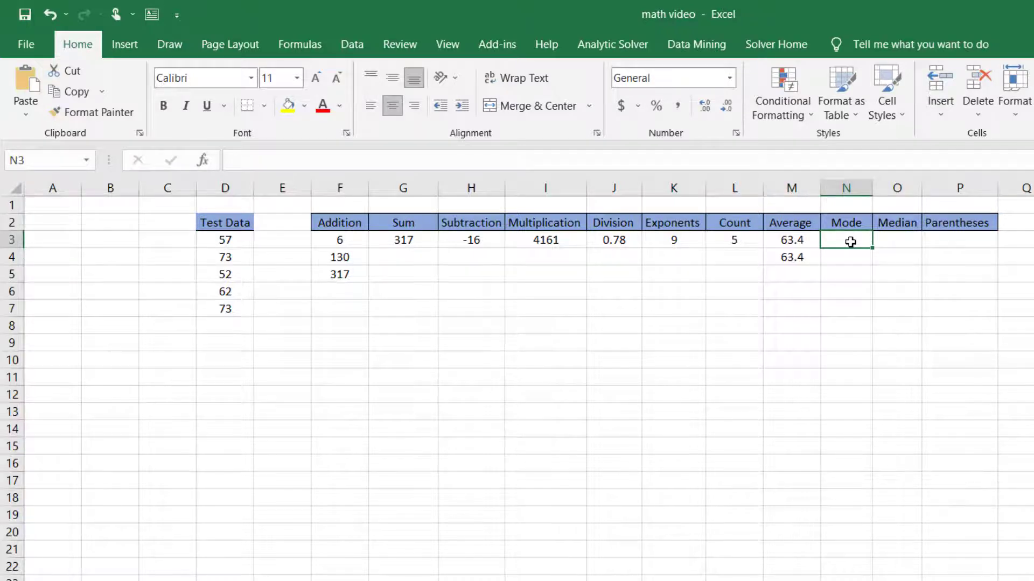
text(=)
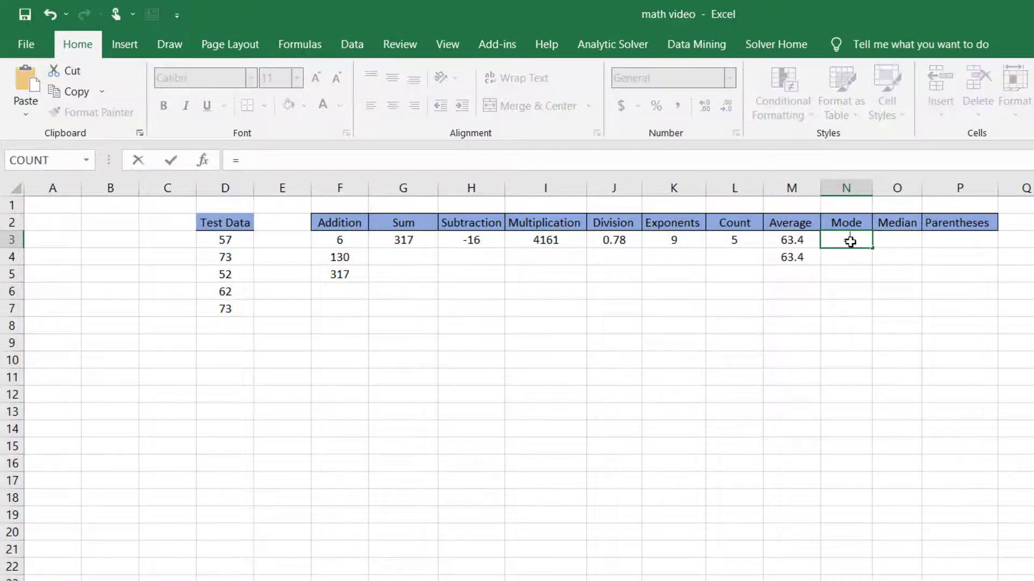
text(mode)
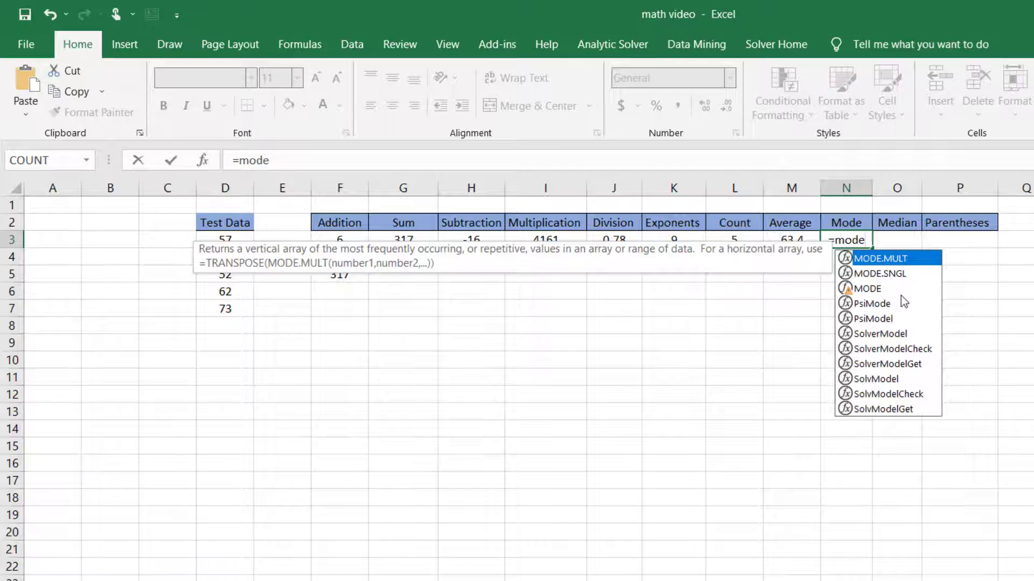
double_click(900, 296)
drag(224, 238, 224, 310)
key(Return)
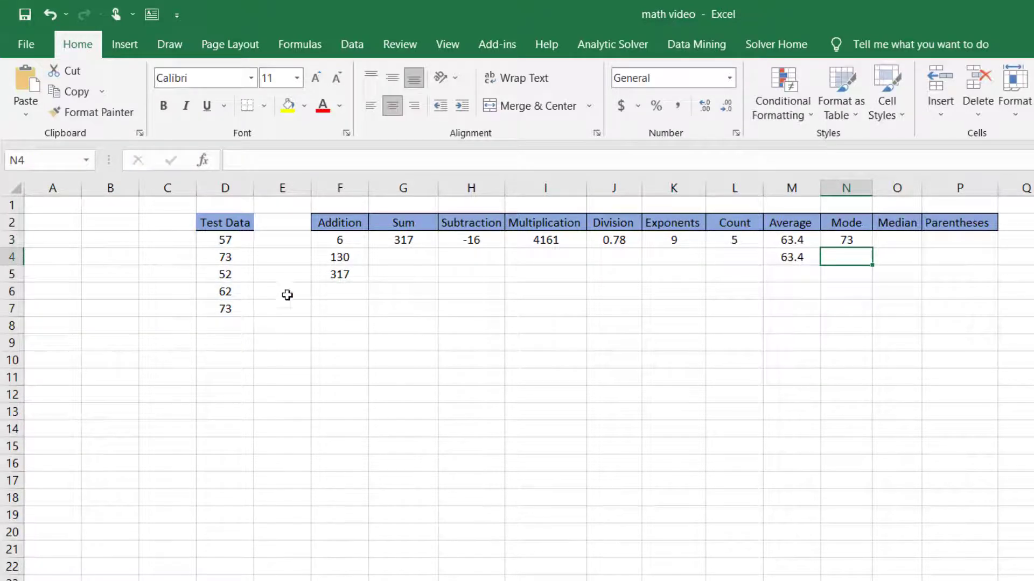
- Compare the test data entries in cells D4 and D7 to check the mode
click(235, 314)
click(243, 263)
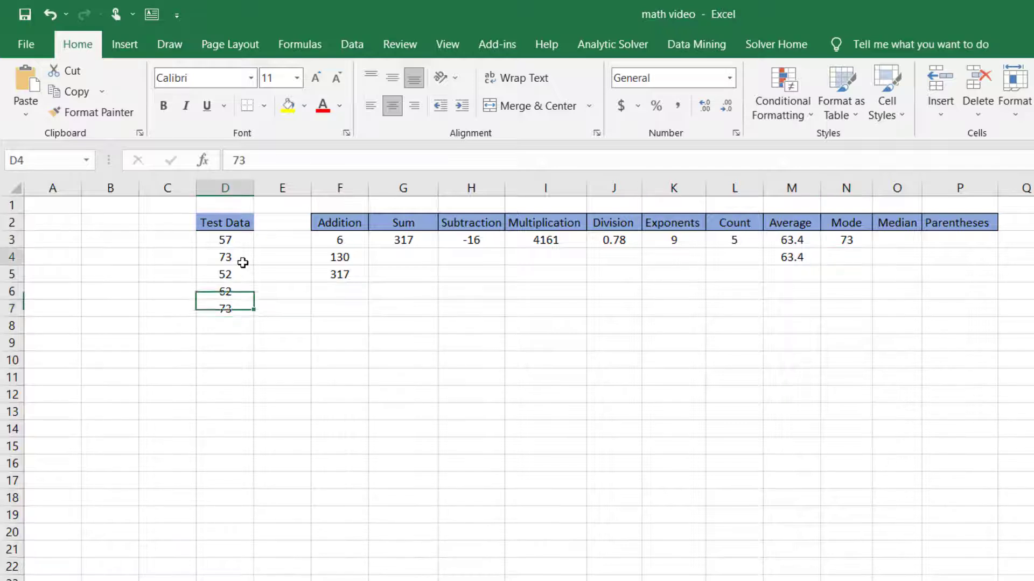
click(240, 308)
click(240, 274)
click(243, 258)
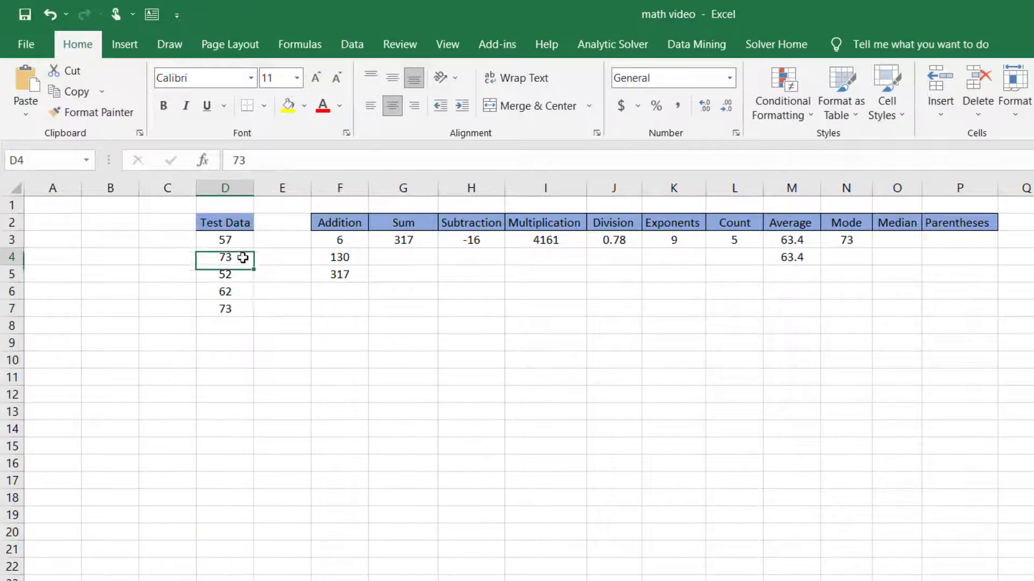
click(233, 308)
click(237, 258)
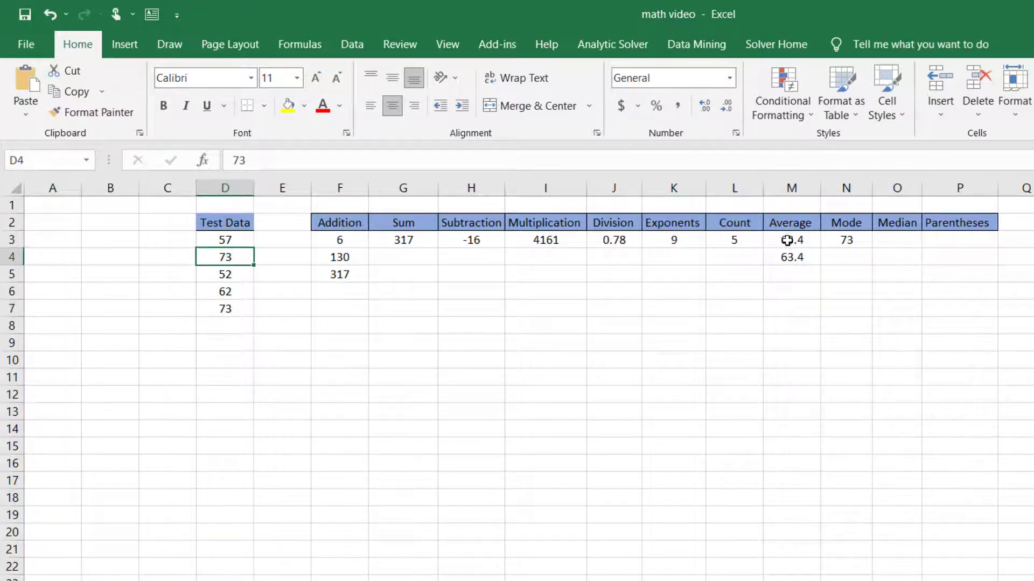
- Calculate the median of the test data in cell O3 under the Median header with the formula =MEDIAN(D3:D7)
click(898, 244)
text(=medi)
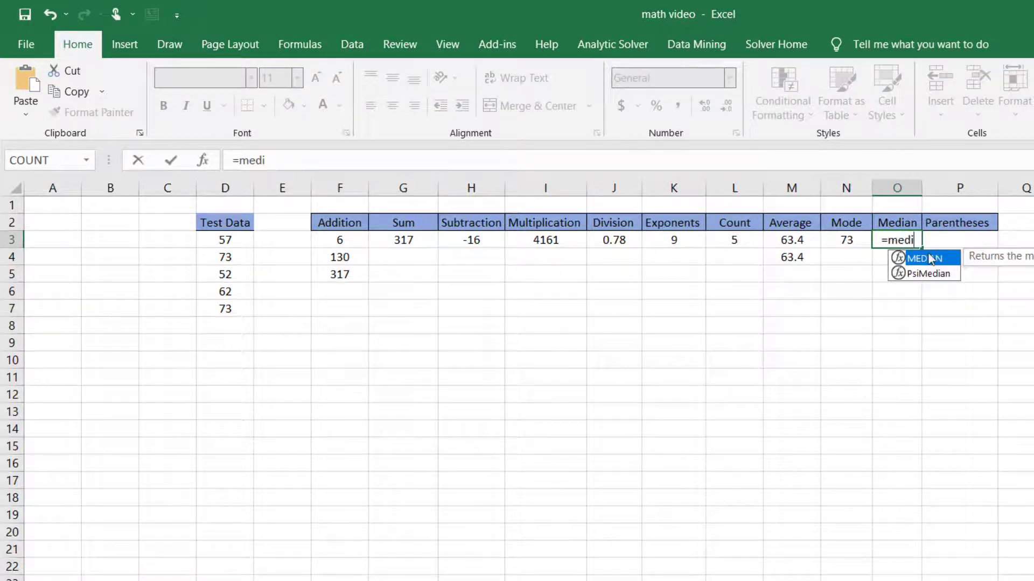
double_click(930, 259)
drag(231, 235, 224, 309)
key(Return)
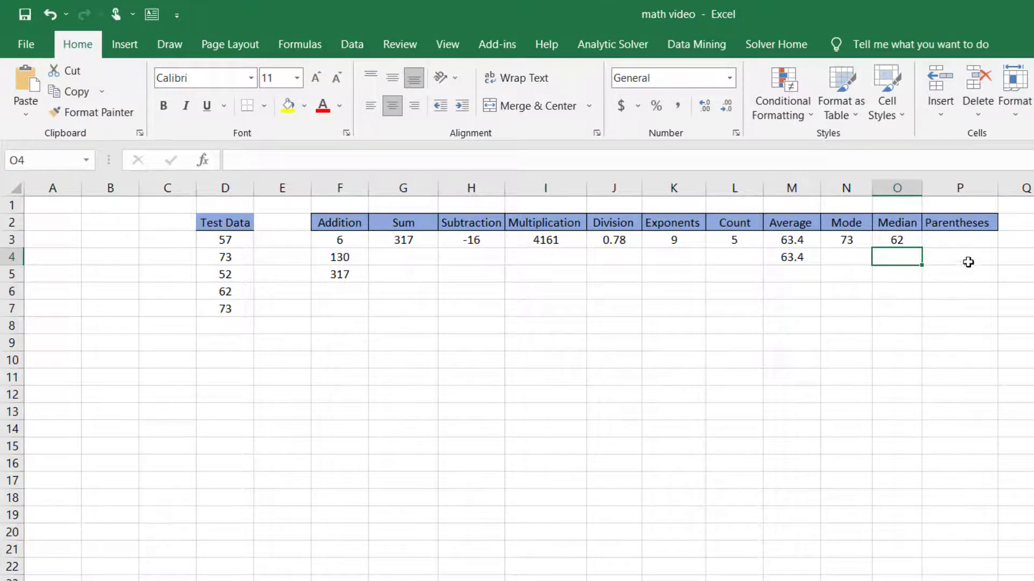
- Enter the formula =2+9/3+6*2-4 without parentheses in cell P3 under the Parentheses header
click(958, 242)
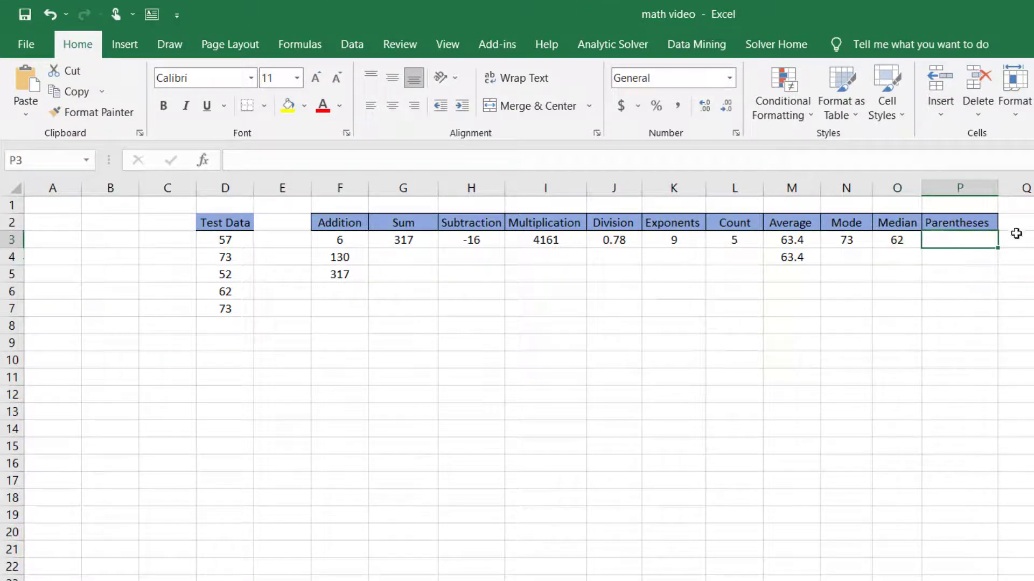
double_click(939, 242)
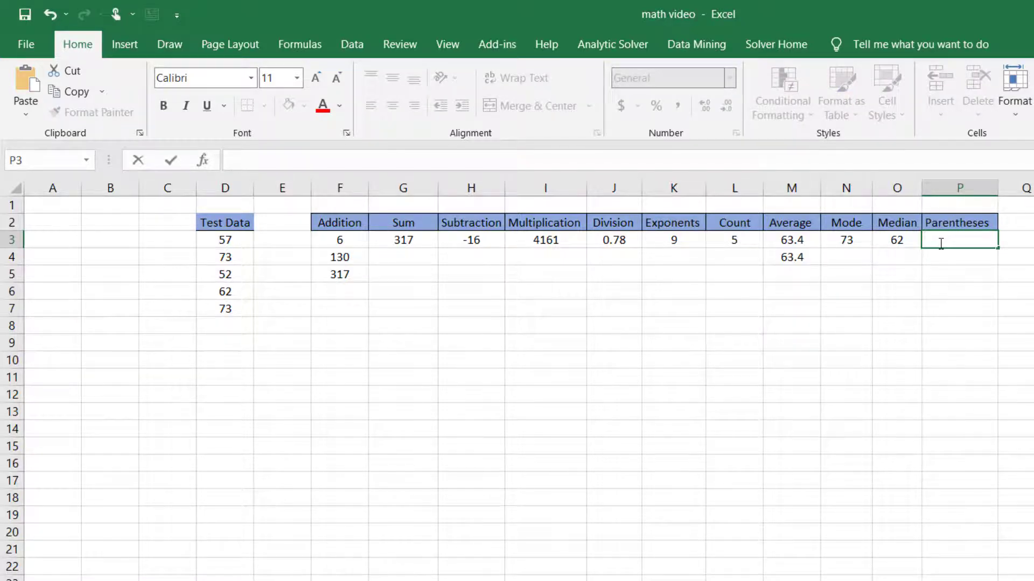
text(=)
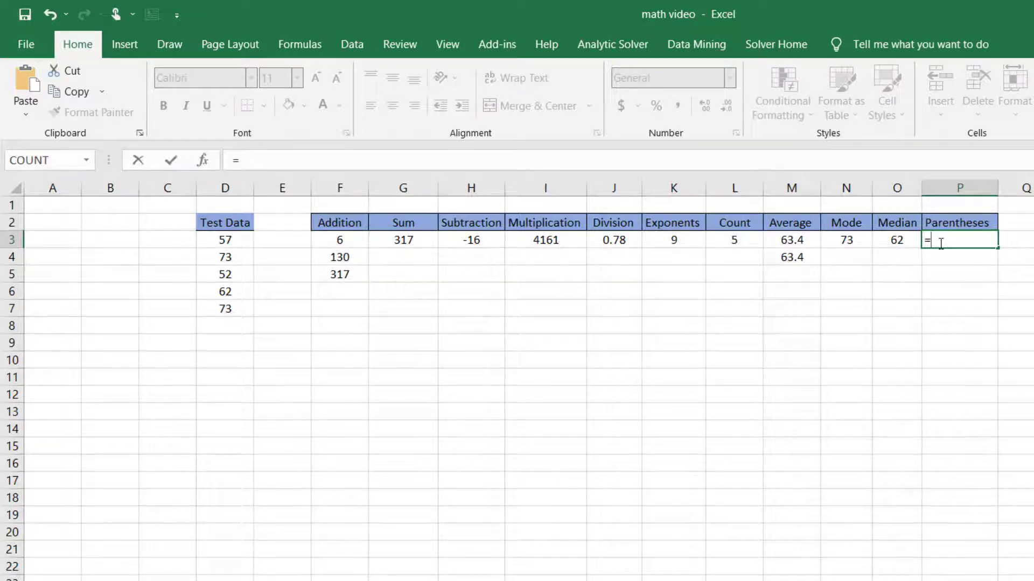
text(2+9/3+)
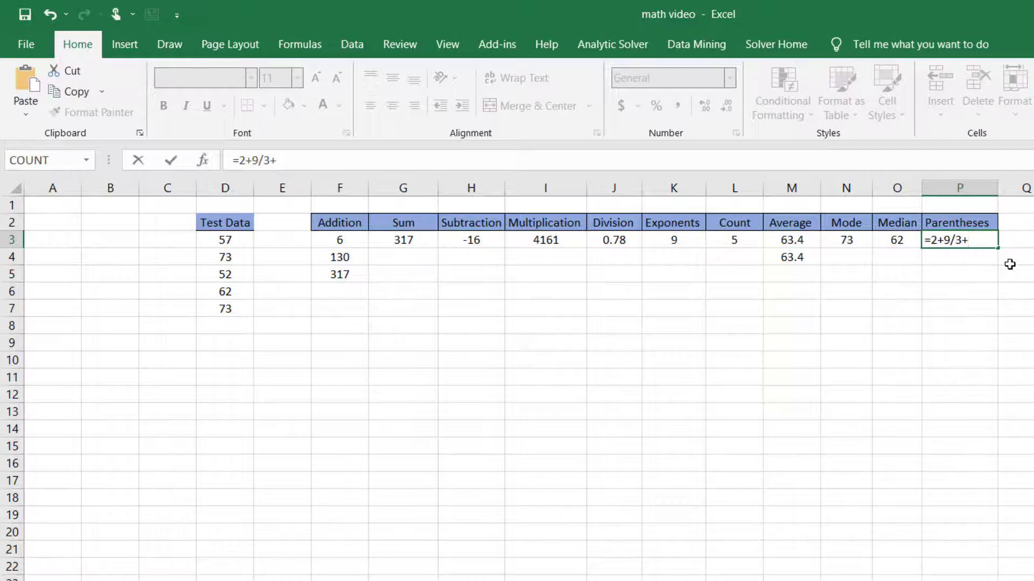
text(6*2-4)
key(Return)
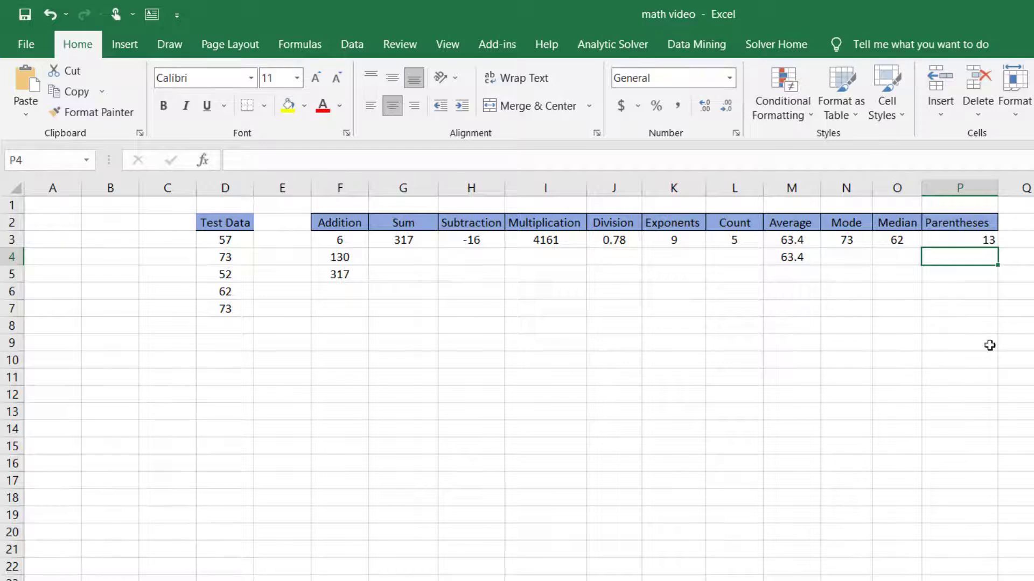
- Copy the formula from cell P3 down into P4 and compare the two cells
click(982, 239)
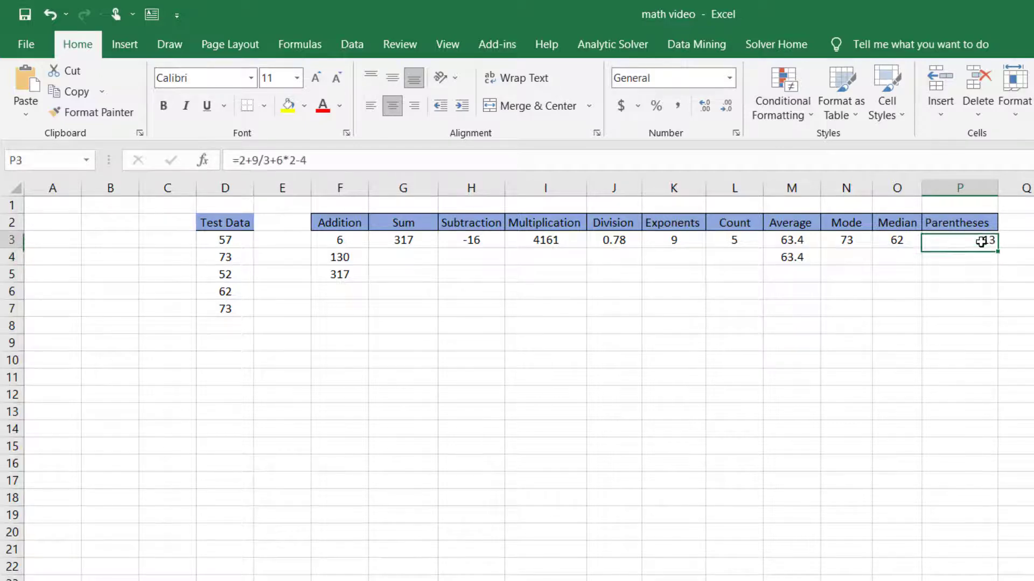
drag(1000, 248, 1002, 265)
click(1000, 258)
click(989, 240)
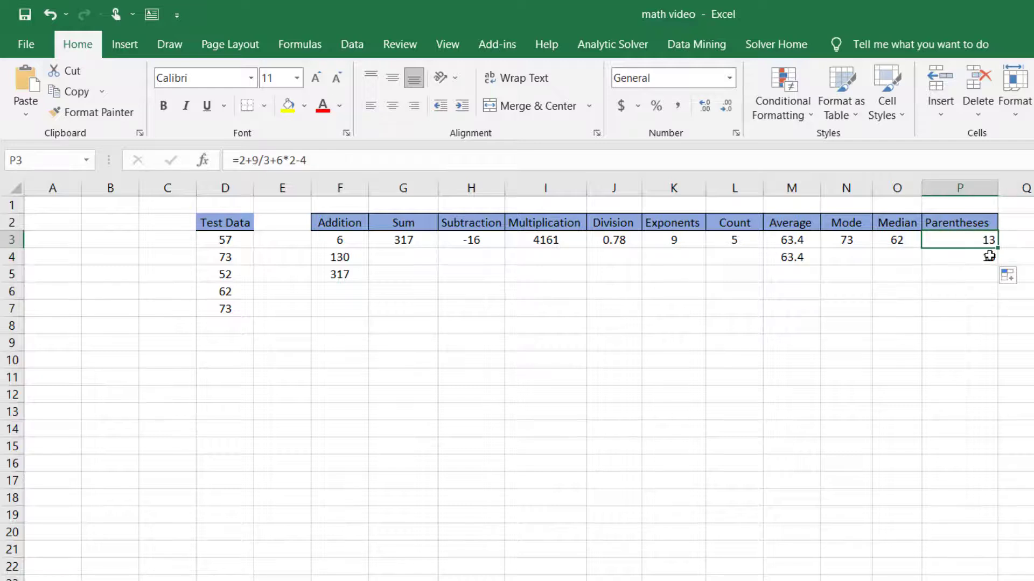
click(989, 257)
click(989, 240)
click(990, 259)
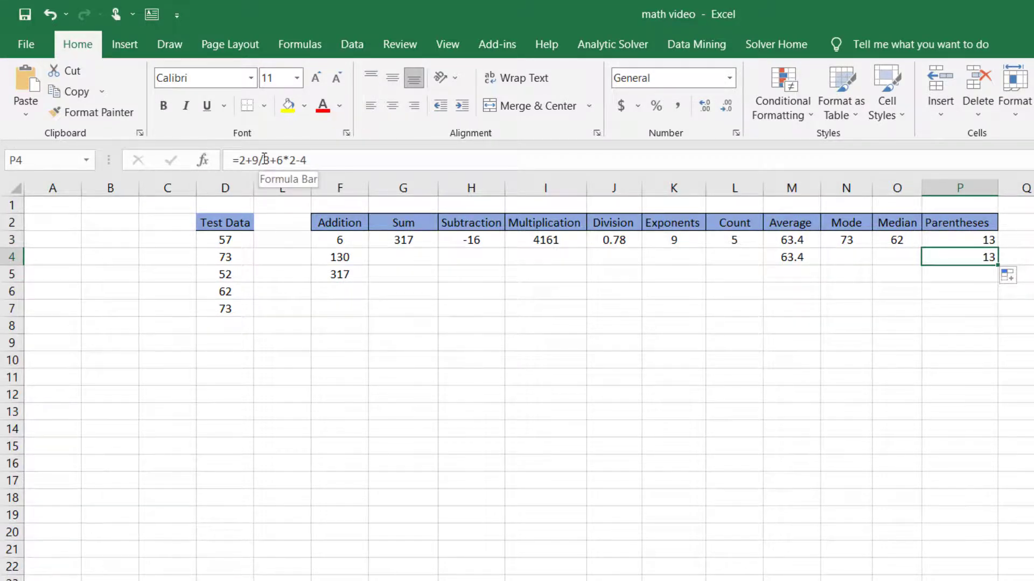
- Add parentheses around 2+9 and 3+6 in cell P4 so the formula reads =(2+9)/(3+6)*2-4
double_click(964, 252)
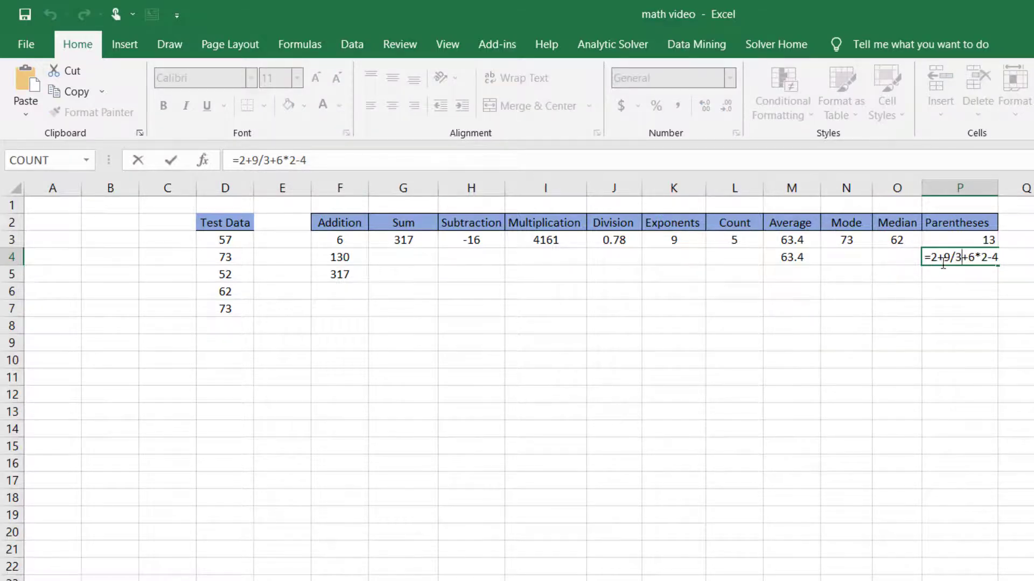
click(952, 257)
text())
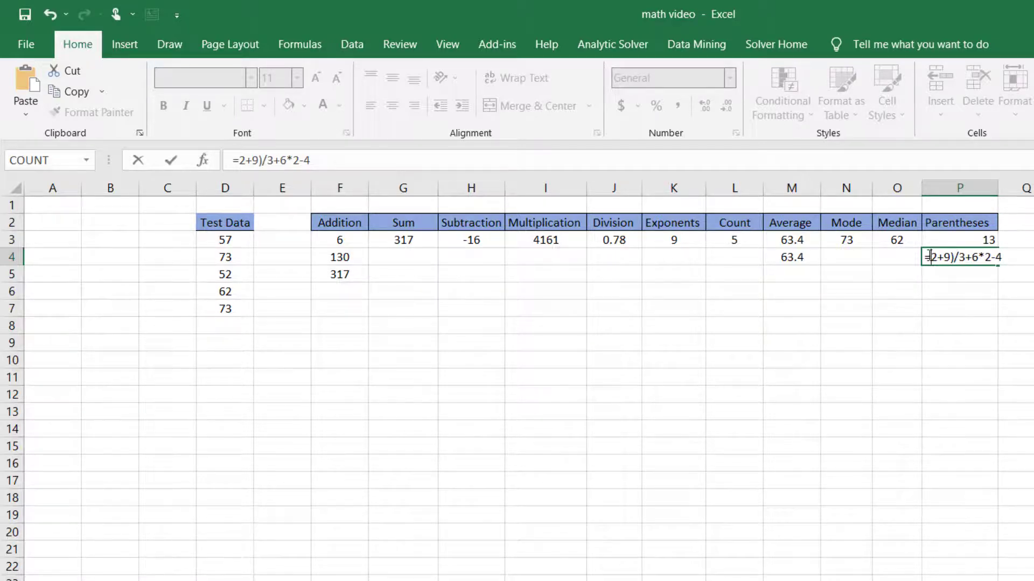
click(928, 257)
text(()
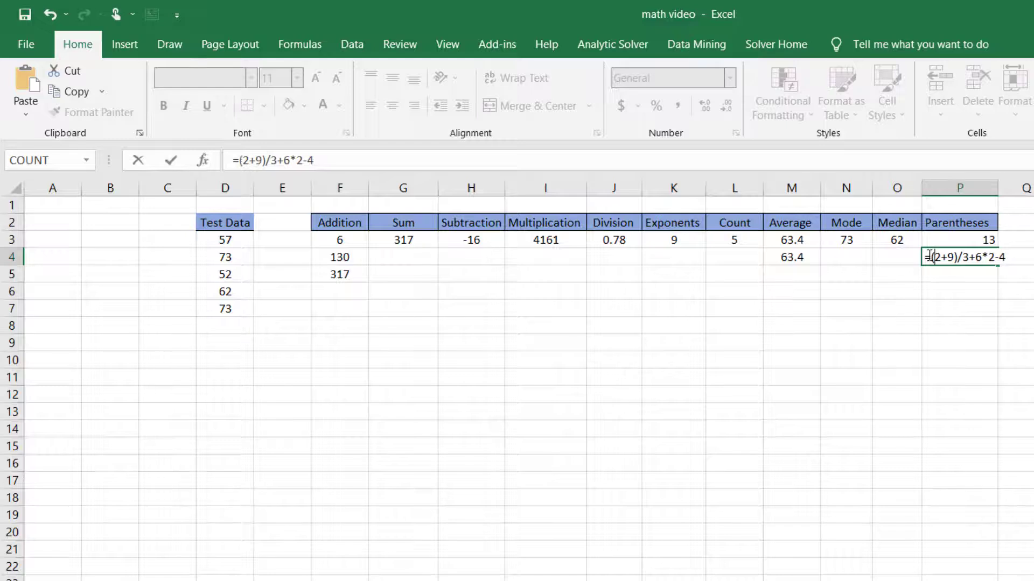
click(984, 257)
text())
click(964, 257)
text(()
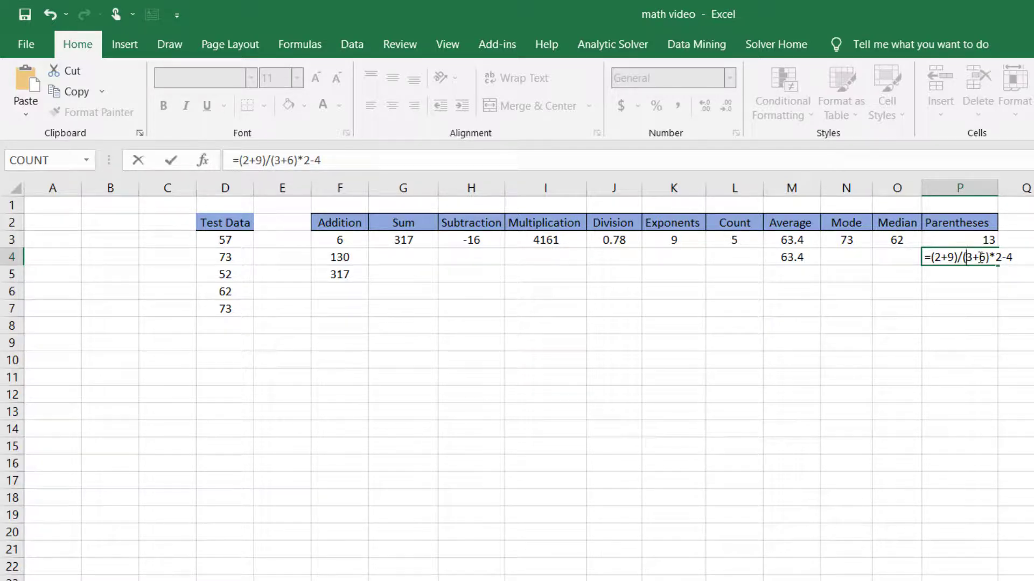
key(Return)
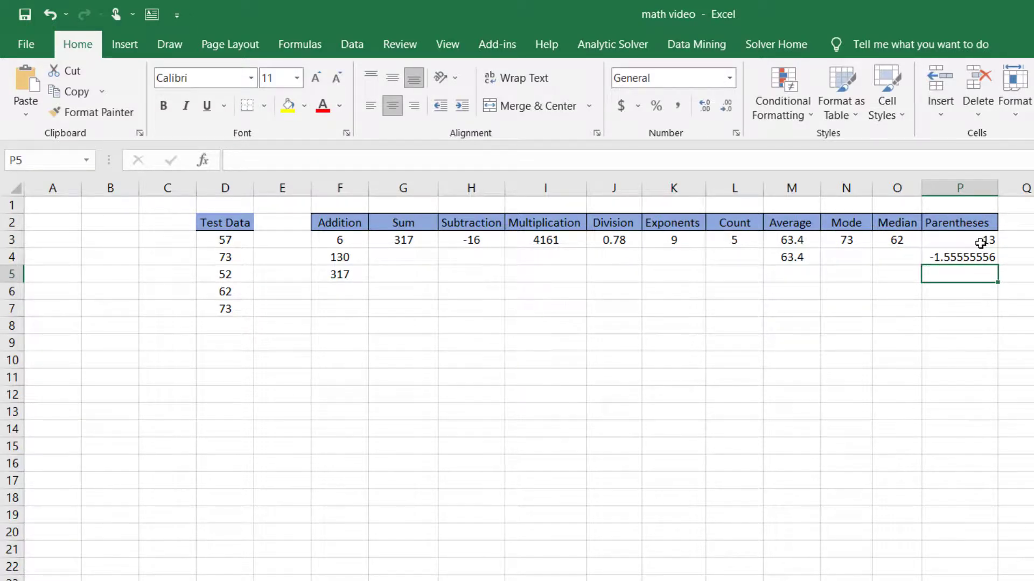
- Examine the formulas in cells P3 and P4 to compare the order of operations with and without parentheses
double_click(954, 257)
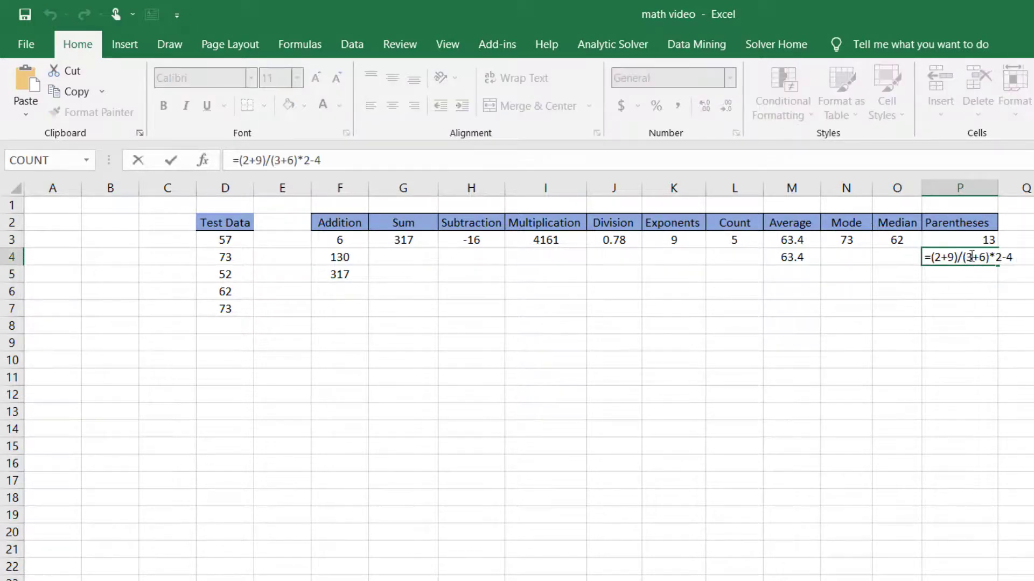
double_click(991, 241)
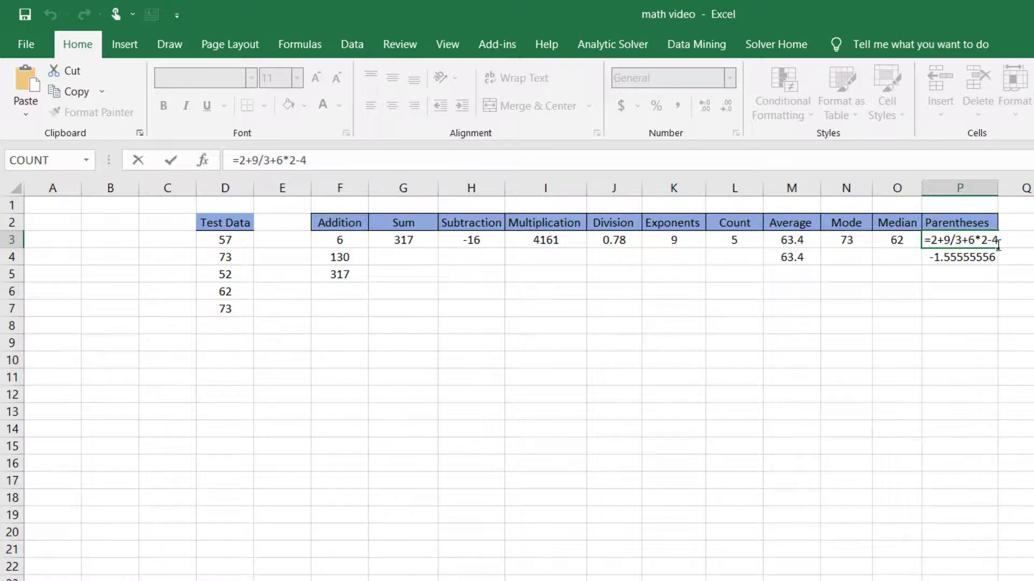
click(961, 258)
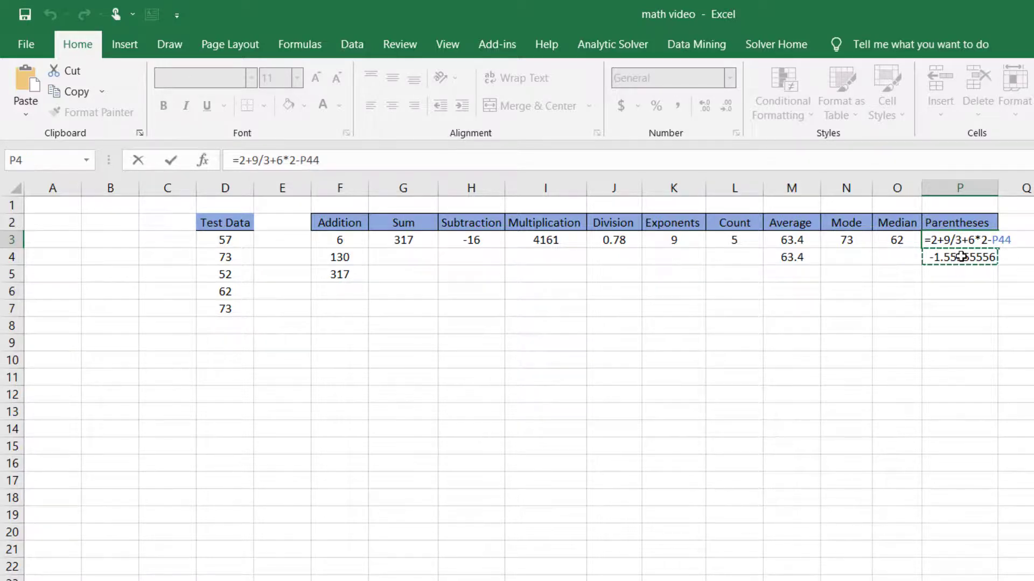
key(Escape)
click(993, 256)
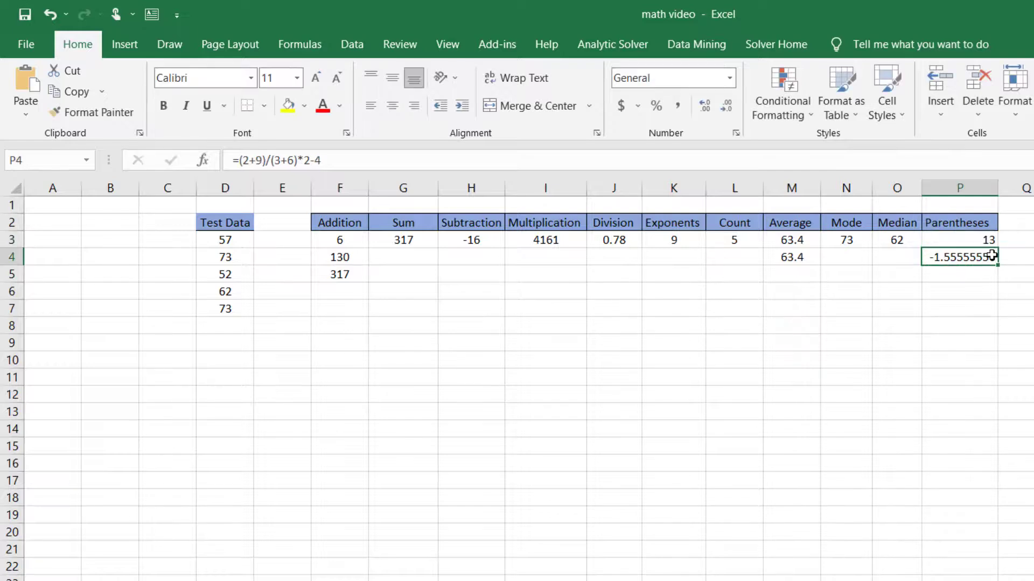
double_click(992, 255)
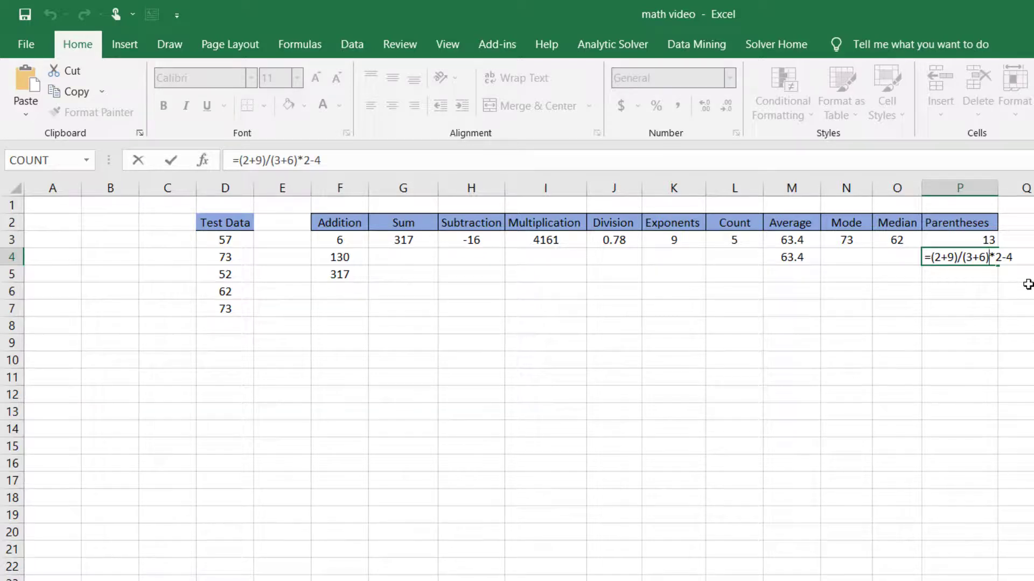
key(Return)
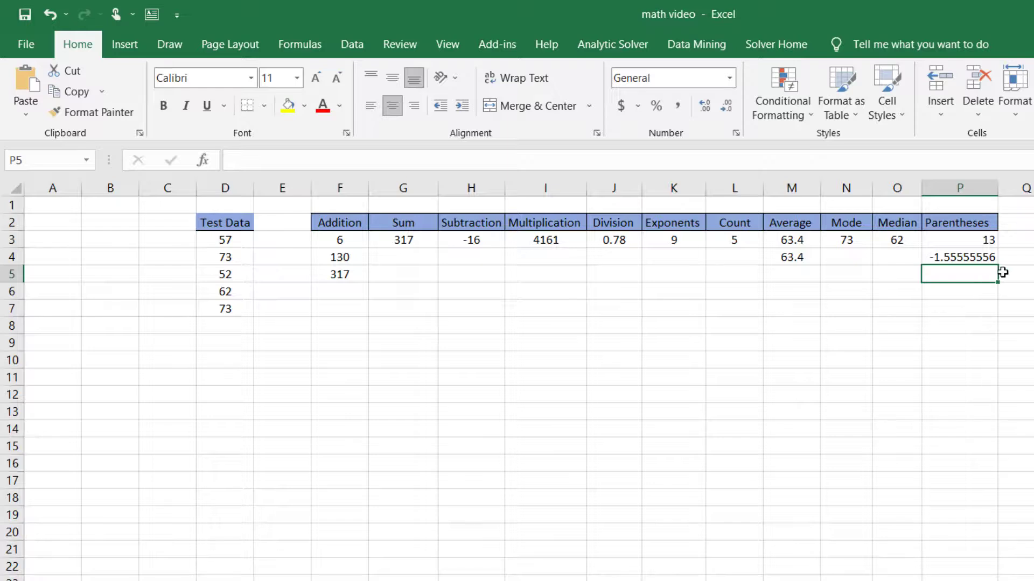
double_click(980, 258)
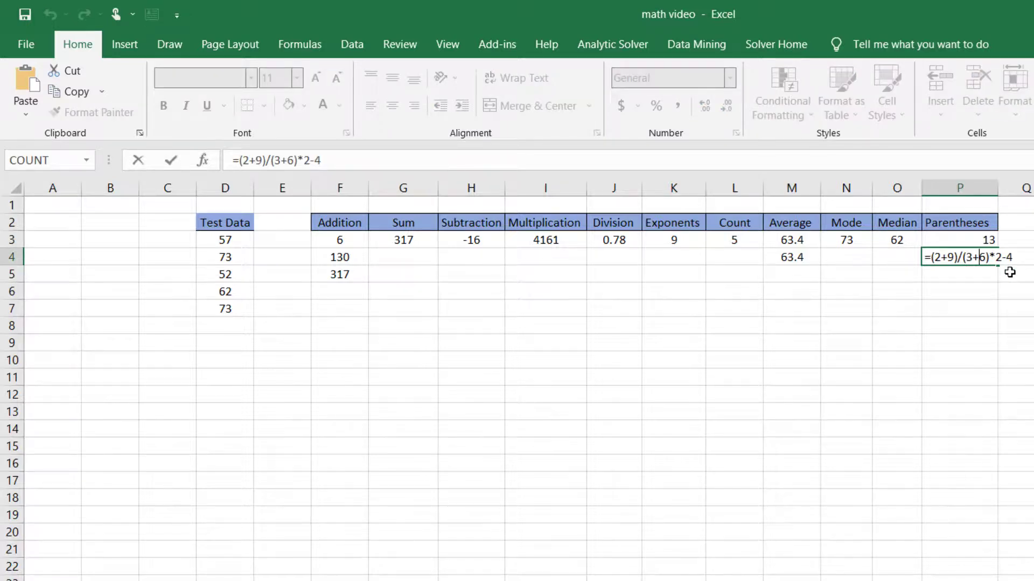